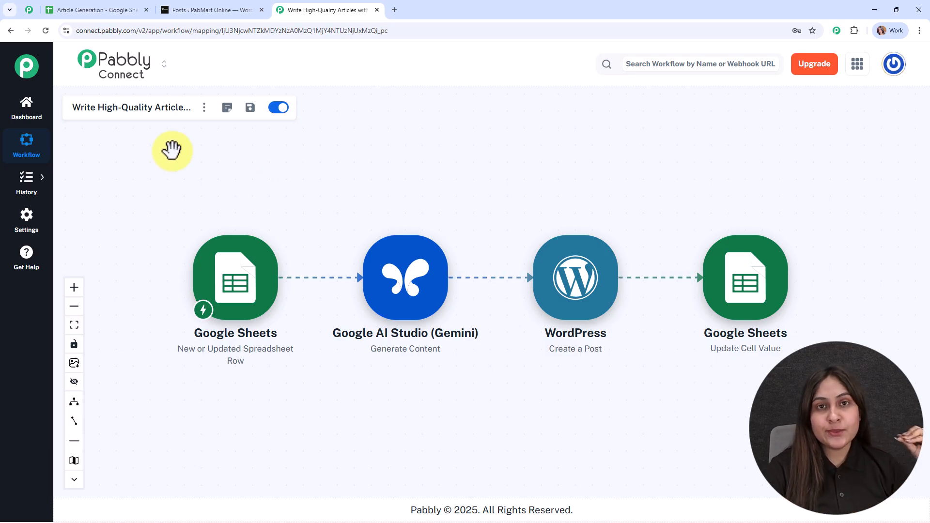
Review the Article Generation sheet, the WordPress posts list and the finished Pabbly Connect workflow that links them
left_click(91, 7)
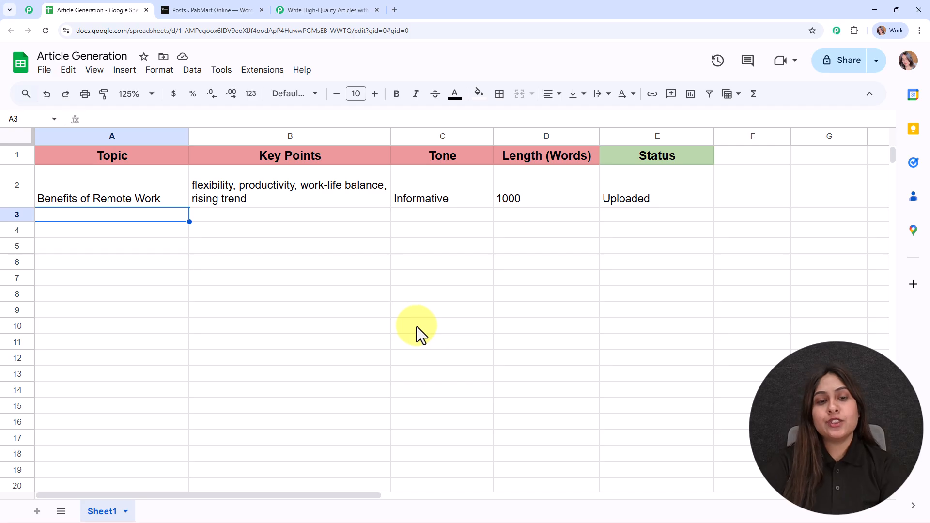
left_click(209, 10)
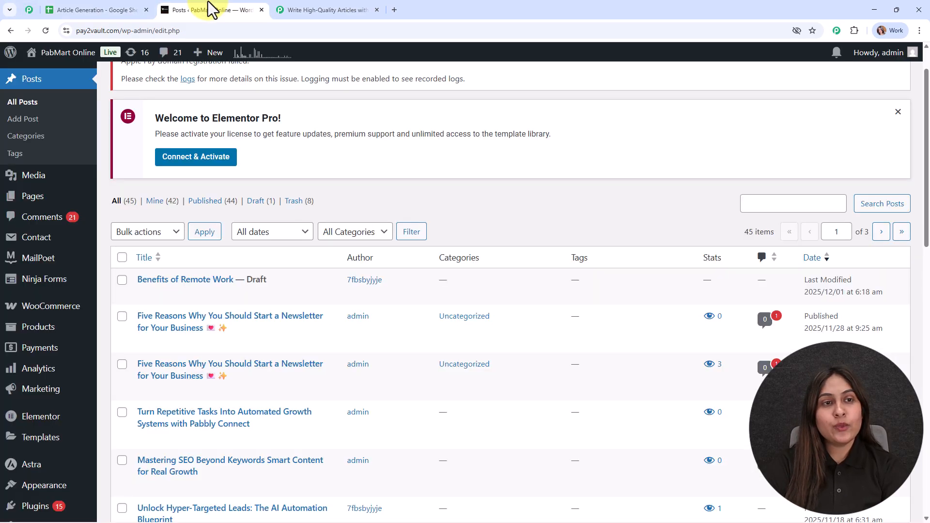
mouse_move(166, 291)
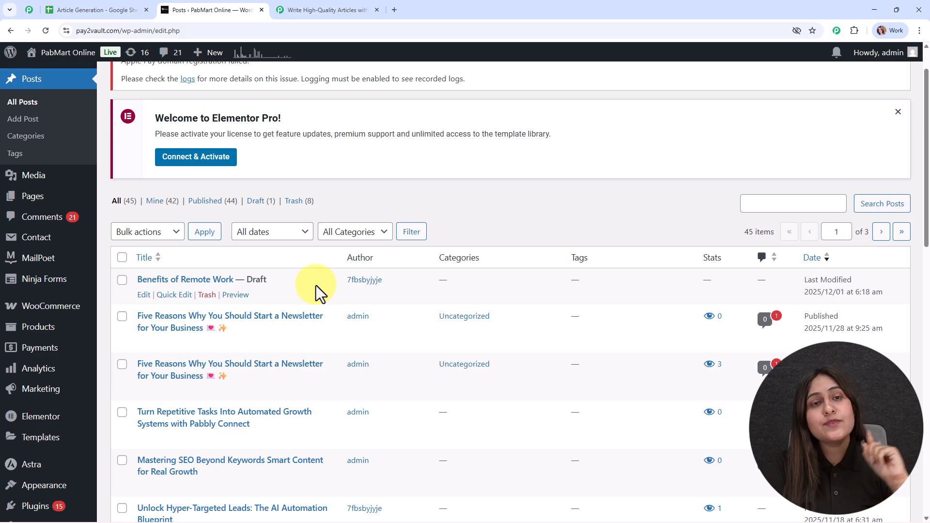
left_click(80, 10)
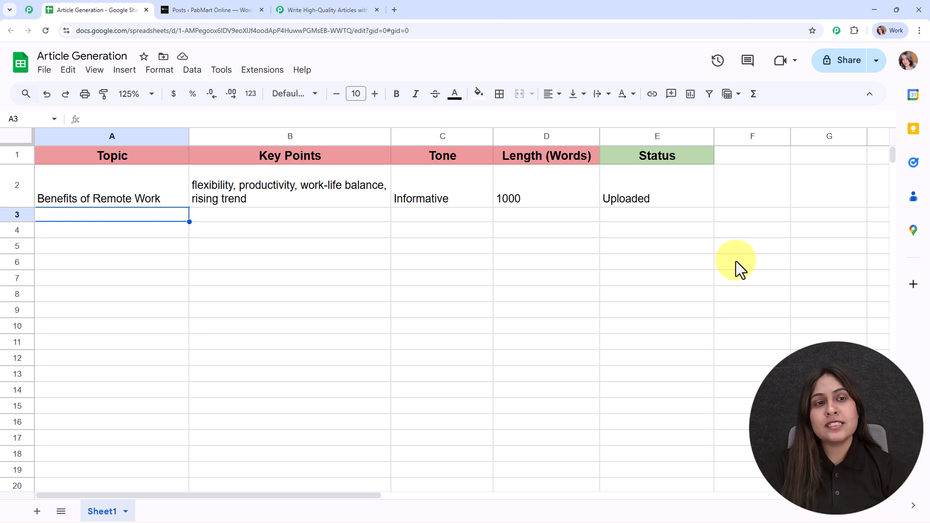
left_click(306, 7)
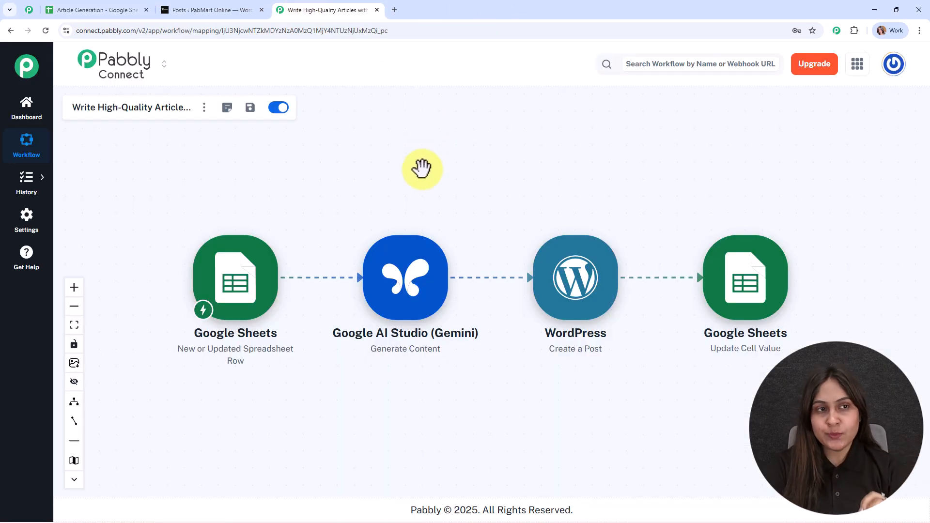
Check the Exploring Minimalist Lifestyle row in the sheet, then refresh the WordPress posts and preview the draft of that name
left_click(68, 6)
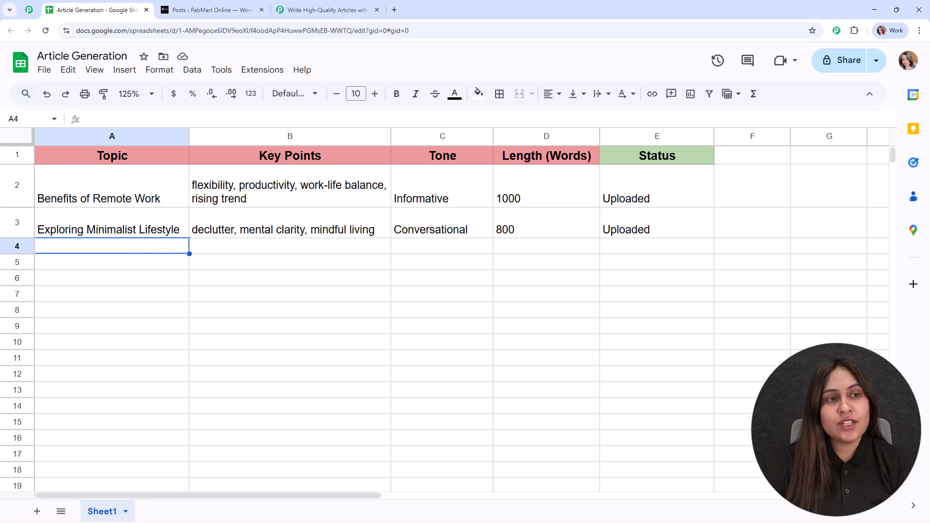
left_click(208, 10)
left_click(43, 32)
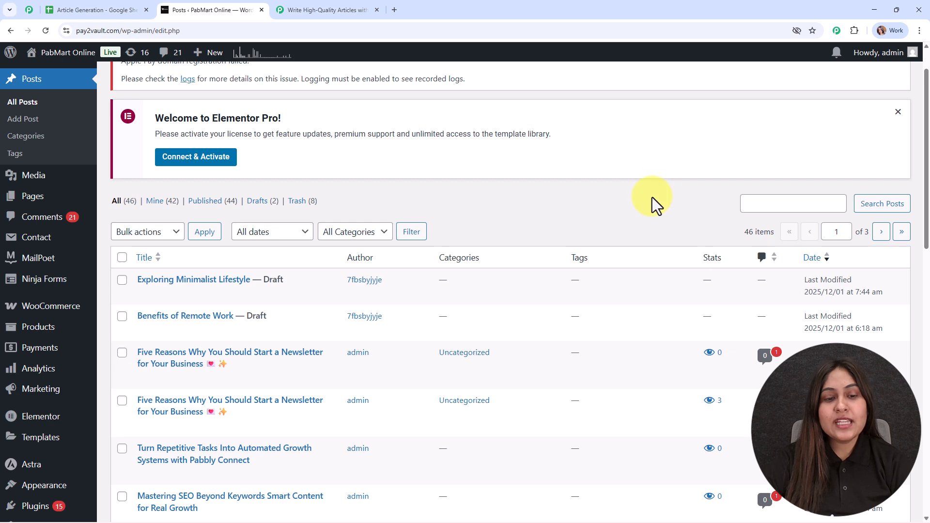
scroll(652, 196, "down", 3)
mouse_move(223, 145)
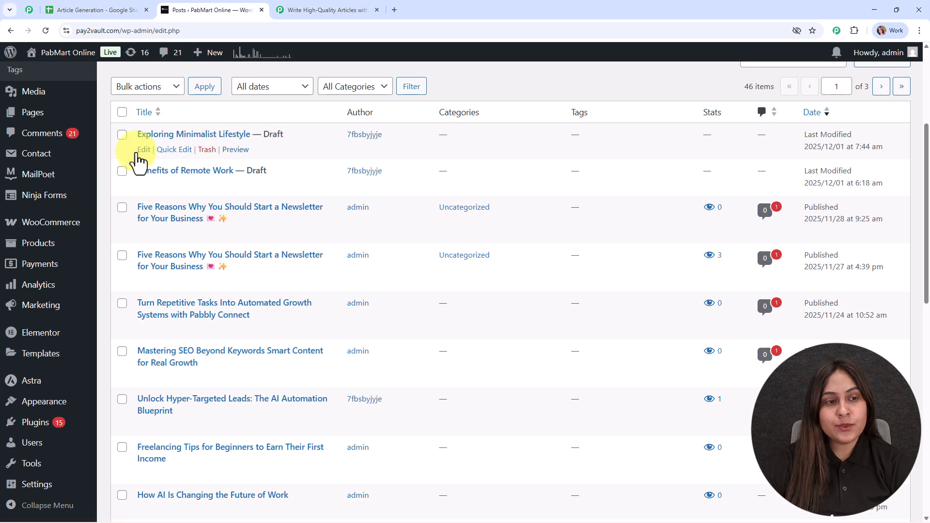
left_click(233, 150)
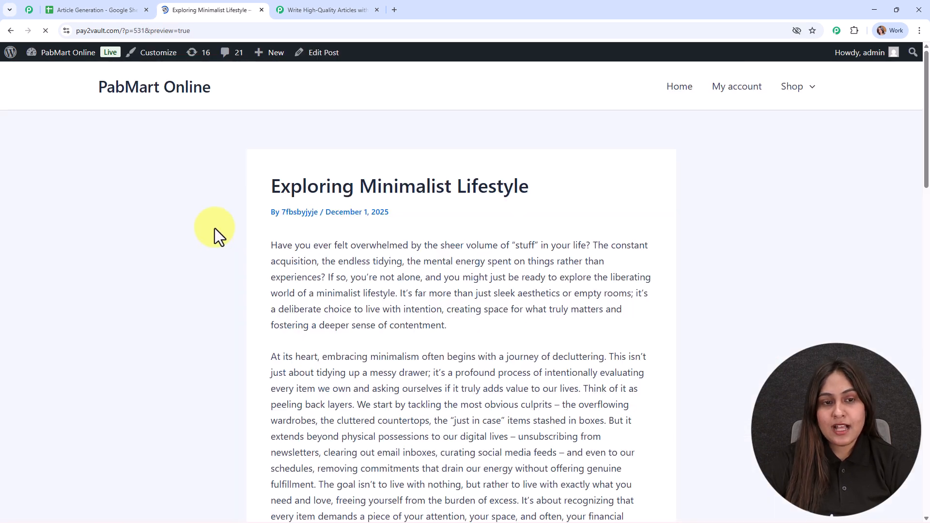
Read through the previewed Exploring Minimalist Lifestyle article and compare it with the sheet's entries and the workflow
scroll(557, 240, "down", 3)
scroll(552, 247, "down", 14)
scroll(549, 259, "down", 3)
scroll(550, 262, "up", 17)
scroll(541, 263, "up", 3)
left_click(91, 9)
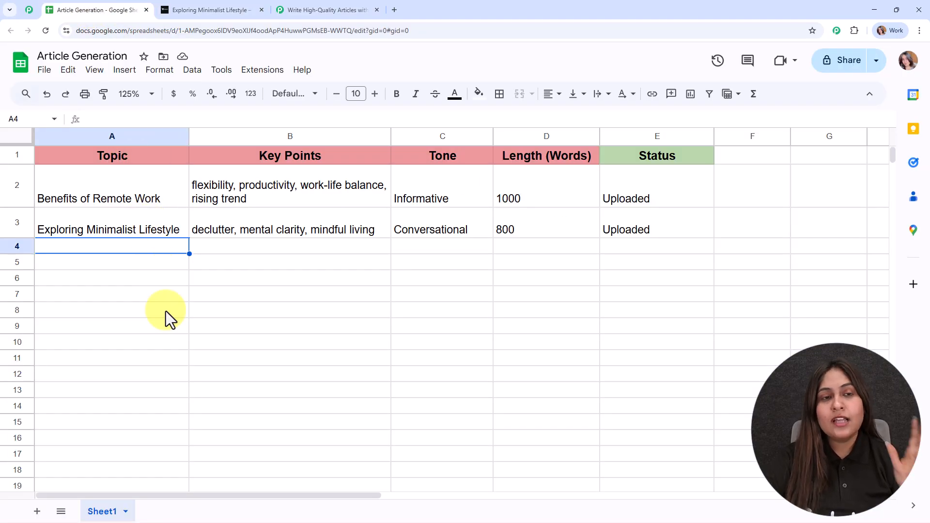
left_click(370, 9)
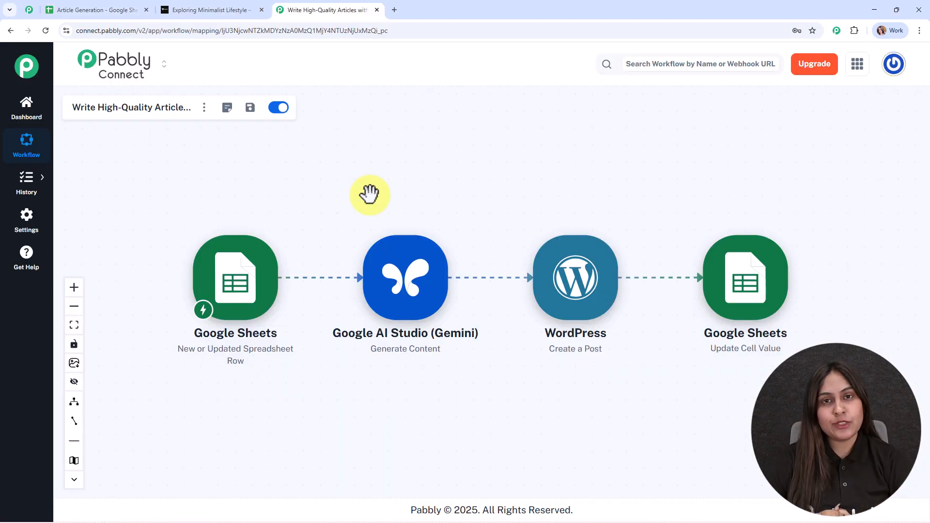
Open pabbly.com/connect in a new browser tab and sign in to the Pabbly account
left_click(394, 10)
type("p")
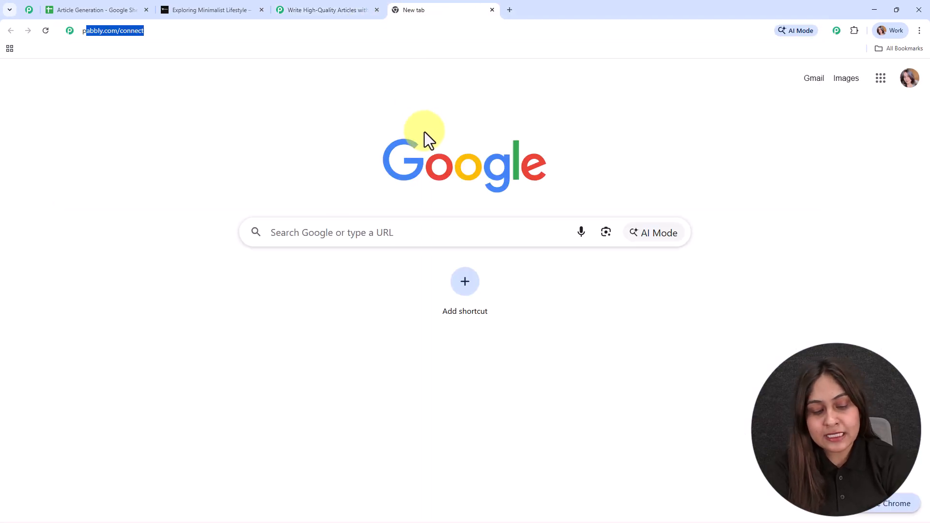
type("abb")
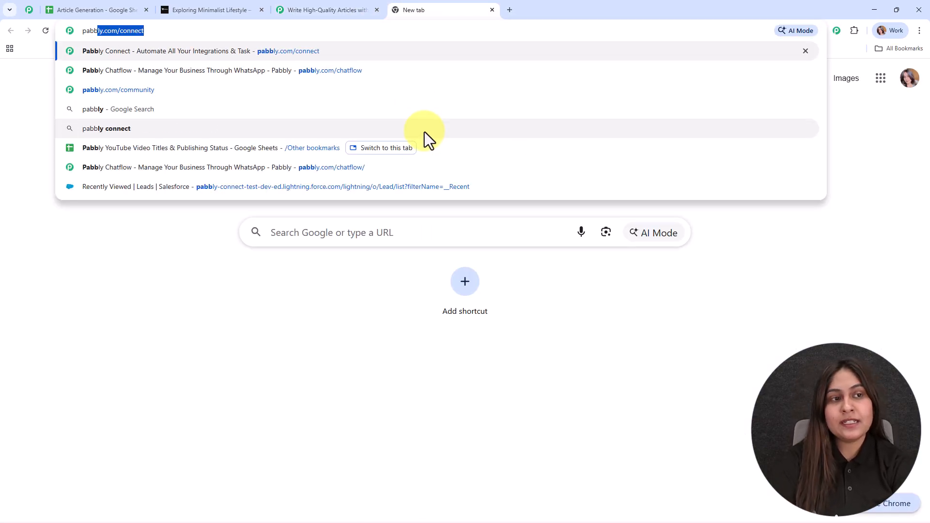
key("Return")
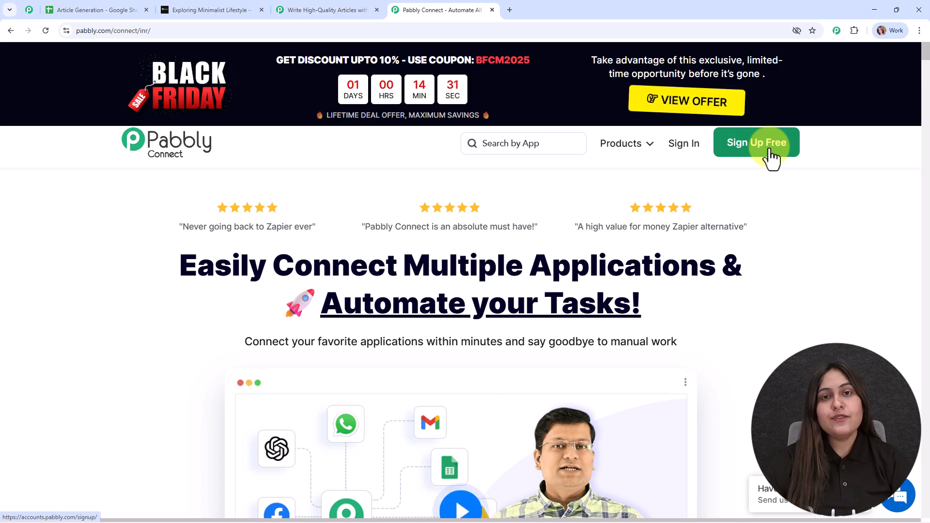
left_click(683, 143)
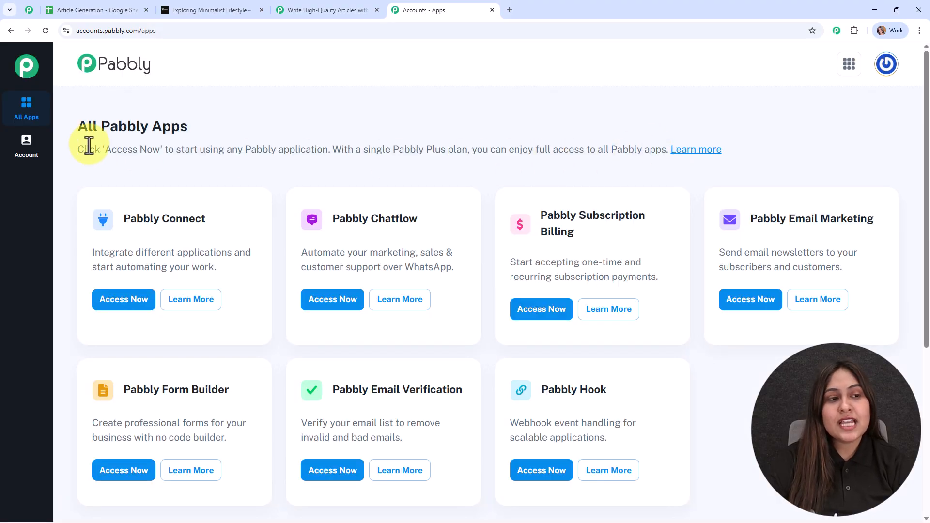
Access Pabbly Connect from the All Pabbly Apps page
left_click_drag(68, 112, 342, 127)
left_click(518, 98)
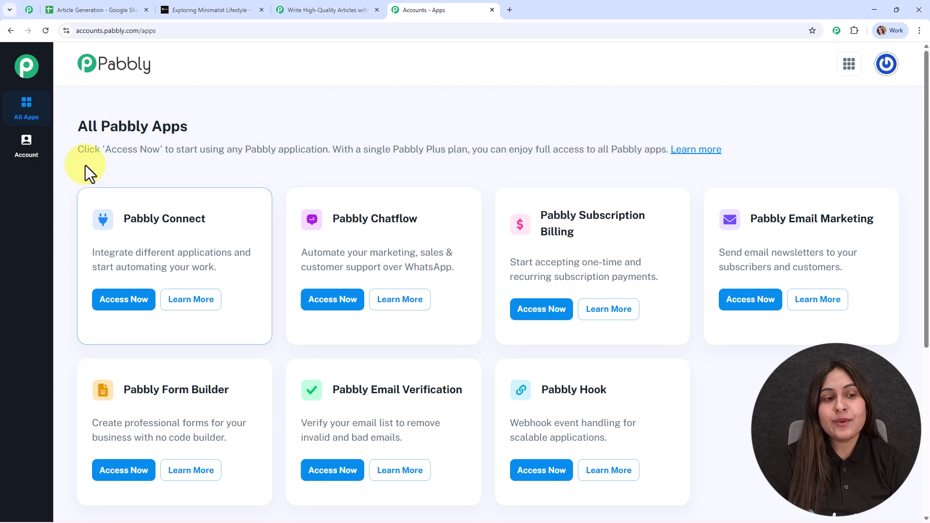
left_click(127, 300)
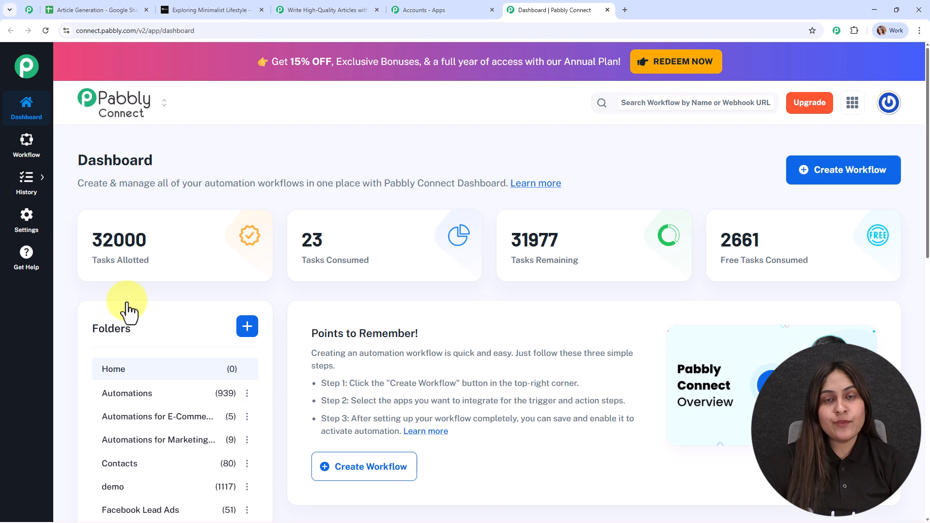
Look through the Pabbly Community page for its benefits, shared tips, customer reviews and the option to join
left_click(28, 11)
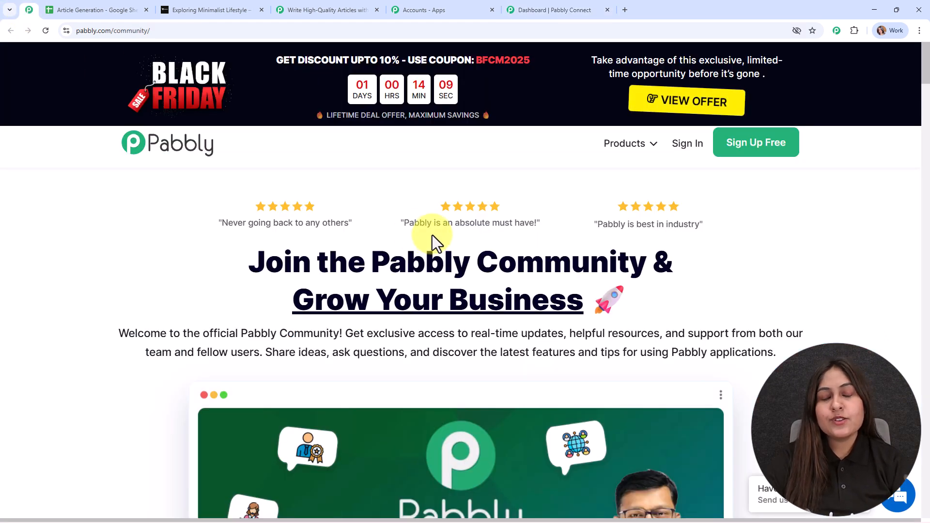
scroll(431, 278, "down", 6)
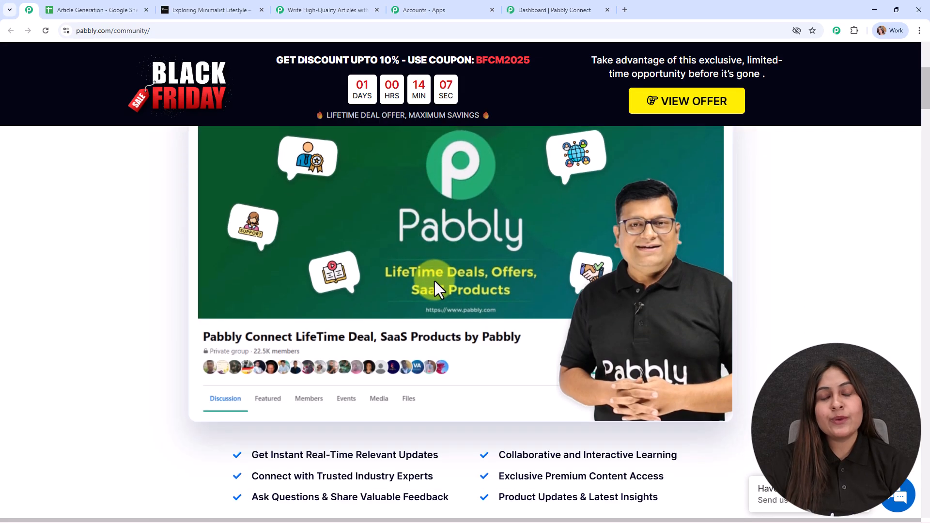
scroll(435, 281, "down", 8)
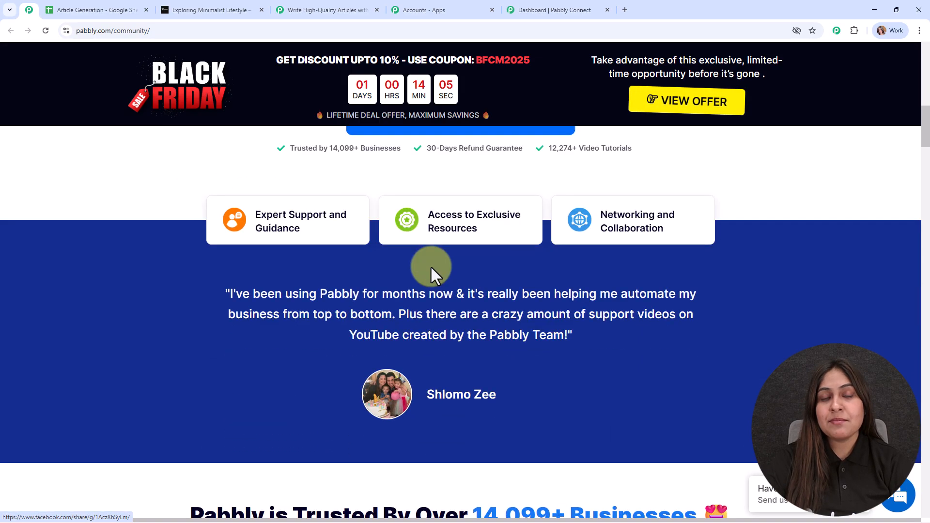
scroll(432, 271, "down", 9)
scroll(432, 268, "down", 4)
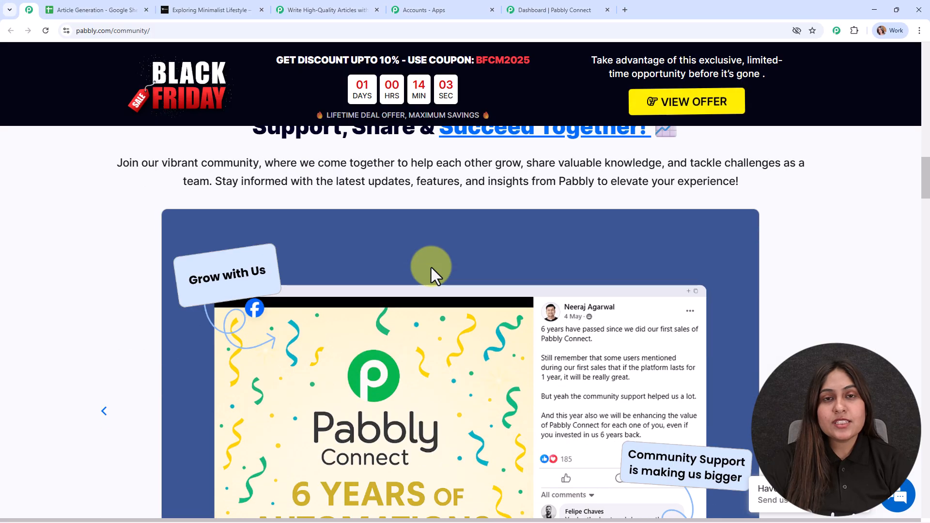
scroll(431, 267, "down", 11)
scroll(431, 268, "down", 12)
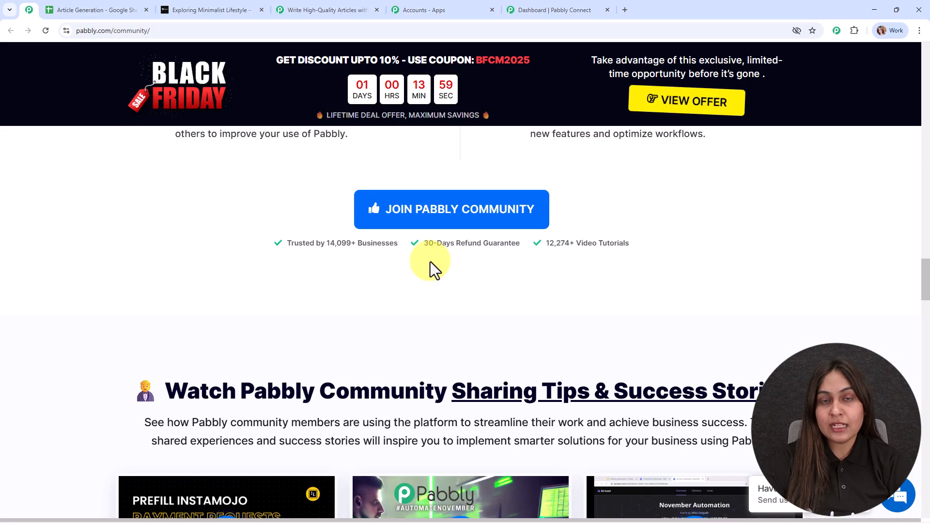
scroll(434, 267, "down", 15)
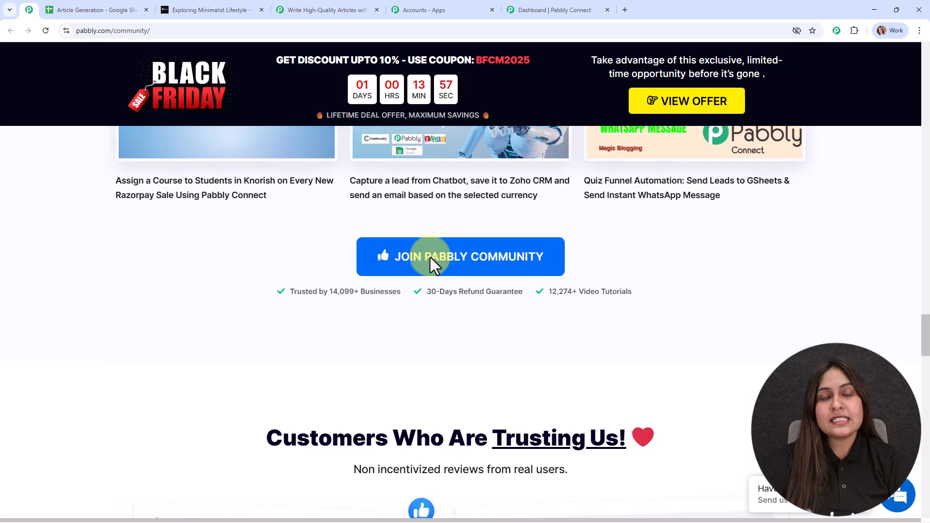
scroll(431, 258, "down", 16)
scroll(431, 257, "down", 15)
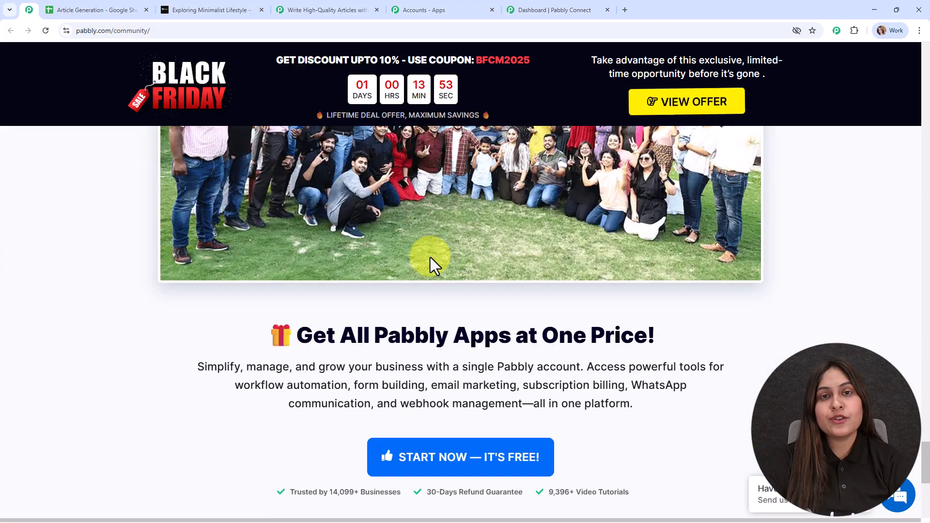
scroll(430, 258, "down", 4)
scroll(431, 257, "up", 6)
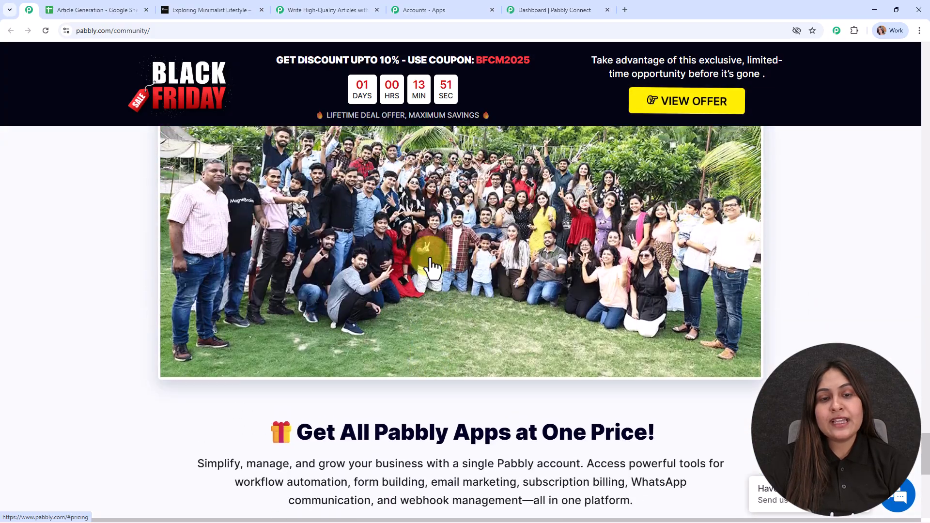
scroll(430, 262, "up", 9)
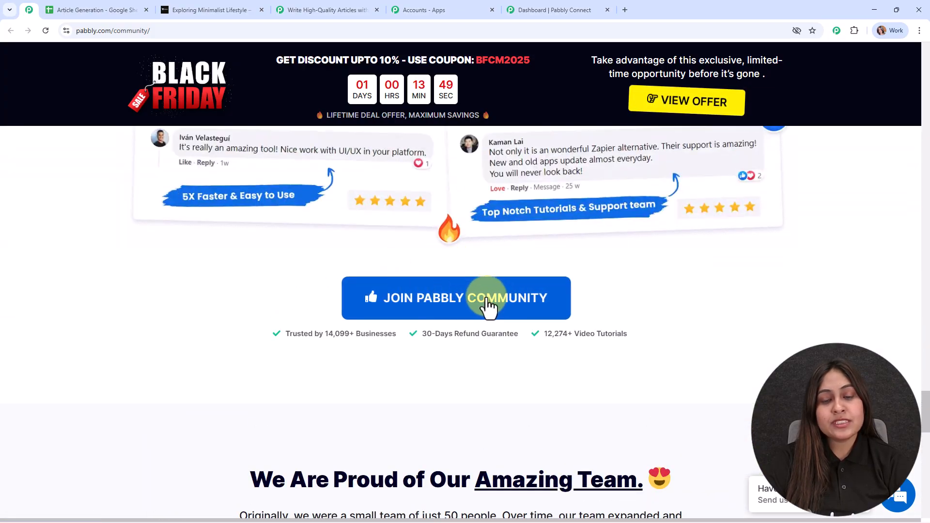
left_click_drag(926, 419, 899, 46)
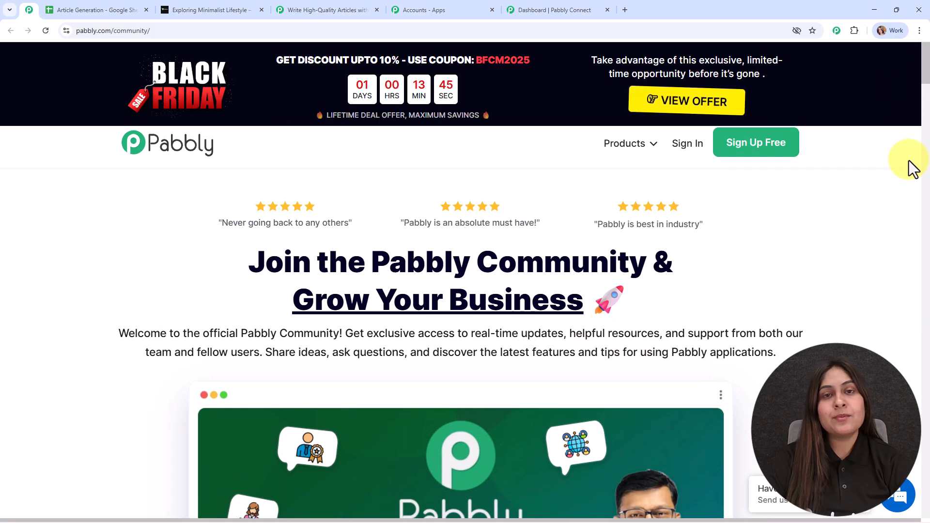
Return to the Pabbly Connect dashboard and start a new workflow with the New (Beta) builder
left_click(538, 11)
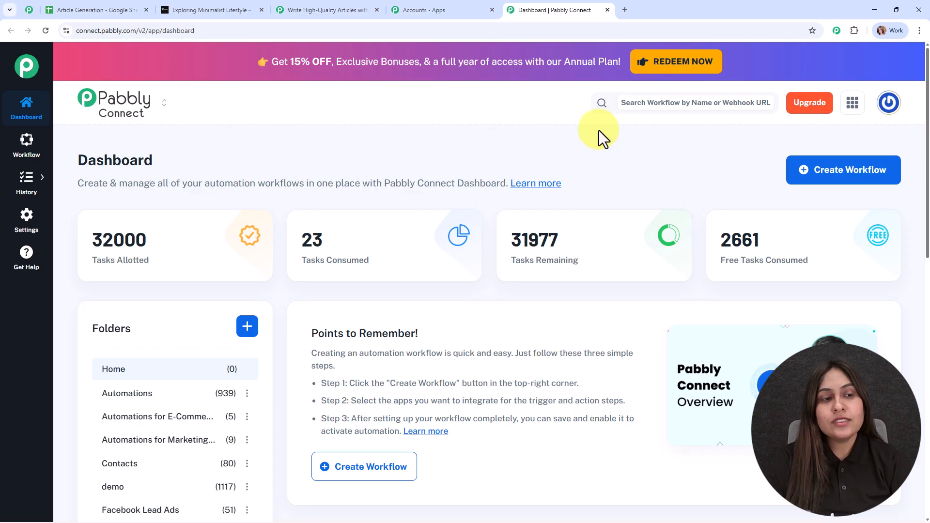
left_click(879, 176)
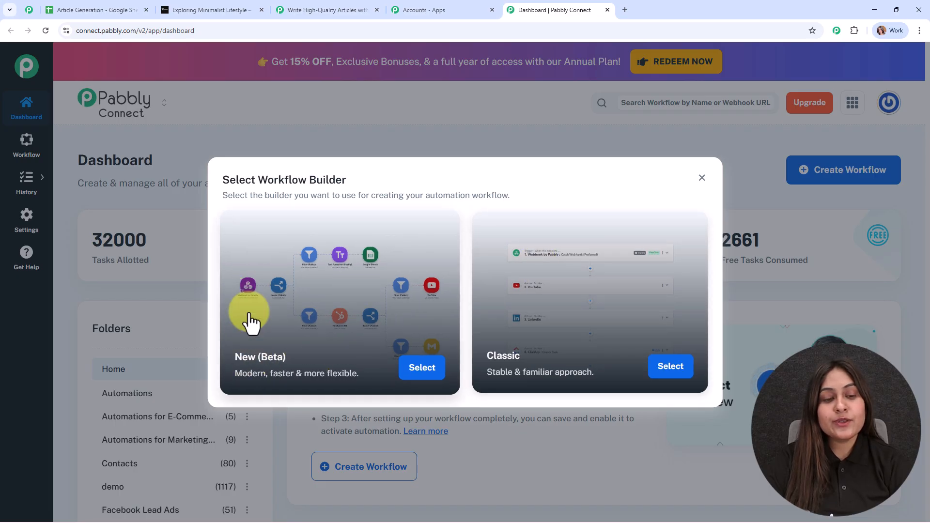
left_click(427, 371)
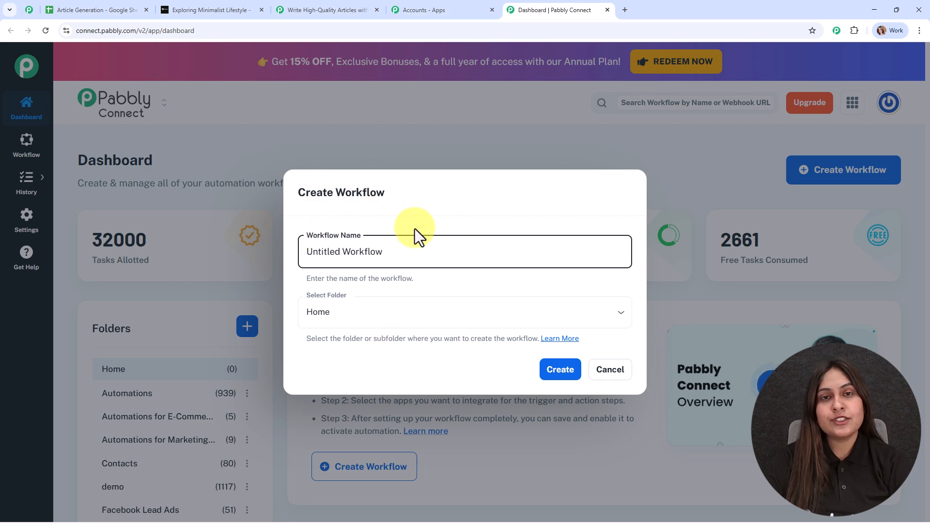
Name the new workflow "Write High-Quality Articles with Gemini Instantly" and choose the Automations folder for it
left_click_drag(394, 251, 261, 254)
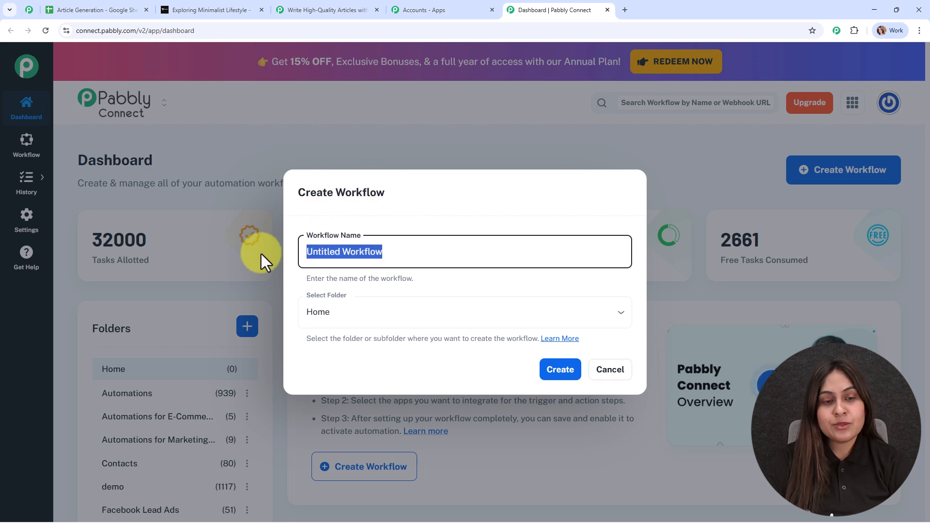
type("Write High-Quality Articles with Gemini Instantly")
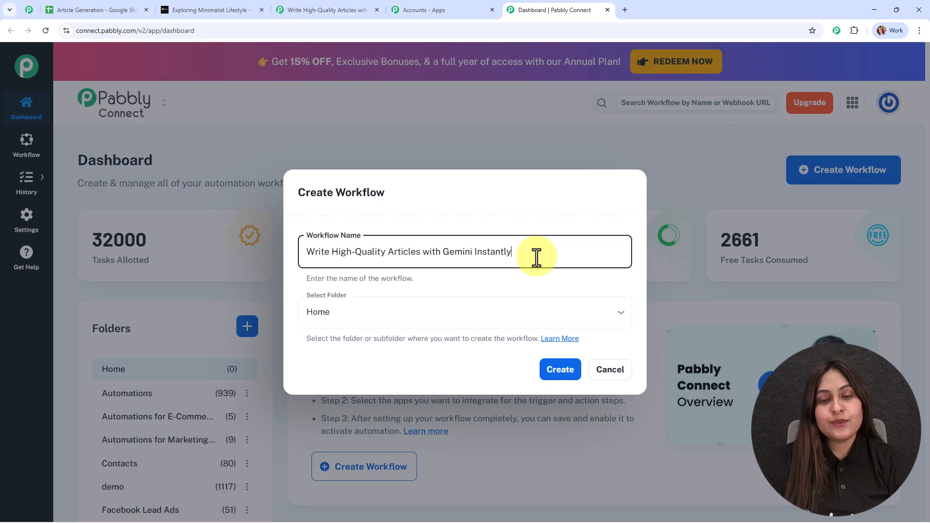
left_click(537, 311)
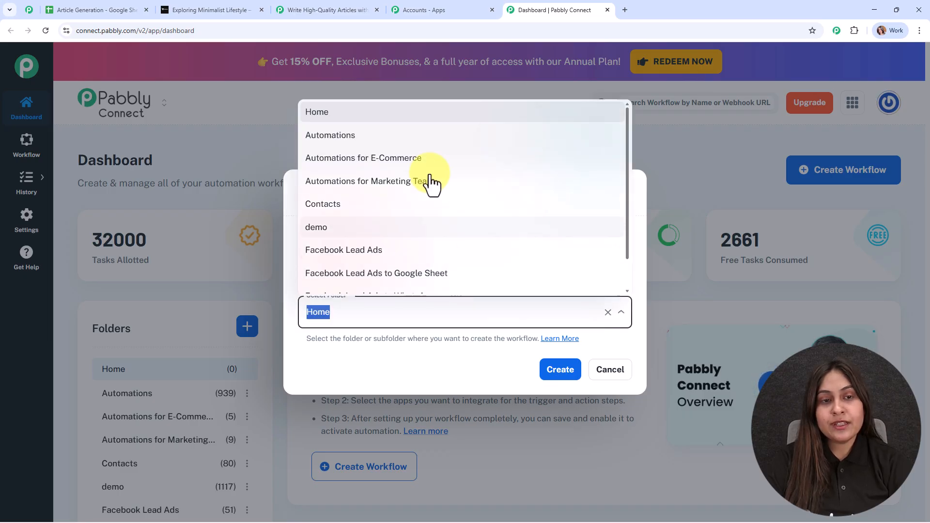
scroll(438, 214, "down", 1)
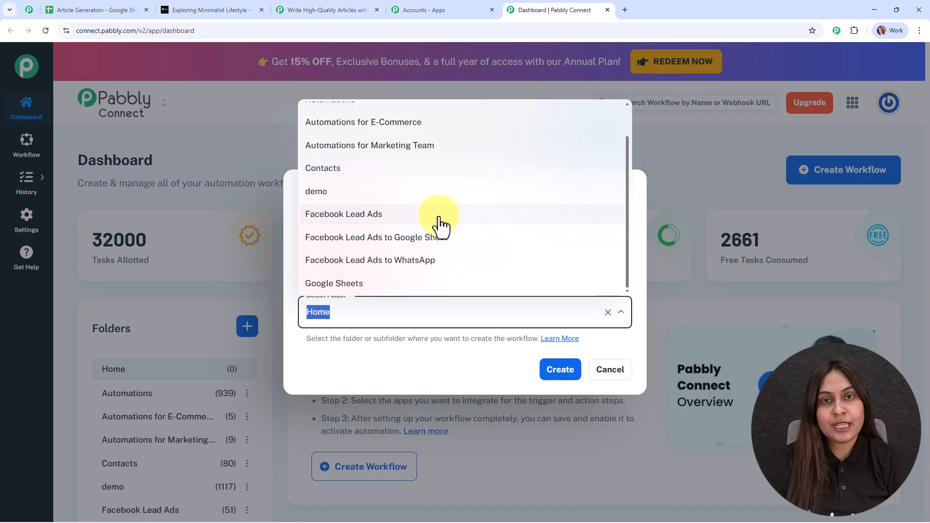
scroll(440, 222, "up", 2)
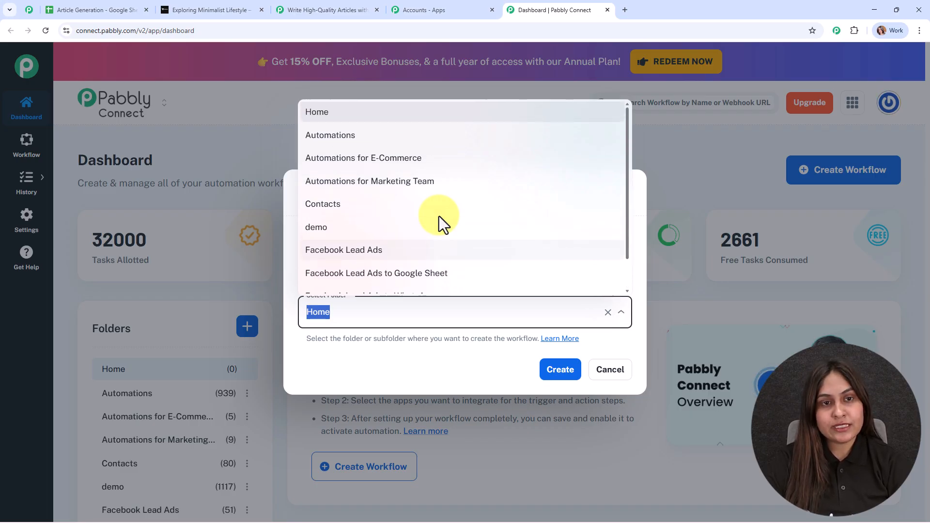
left_click(331, 140)
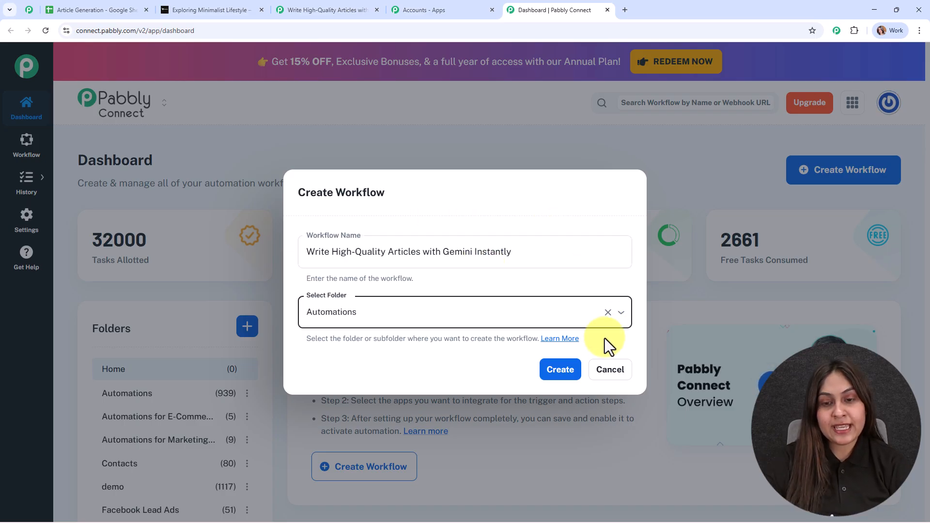
Read the Pabbly forum help article on folders and return to the workflow creation form
left_click(554, 341)
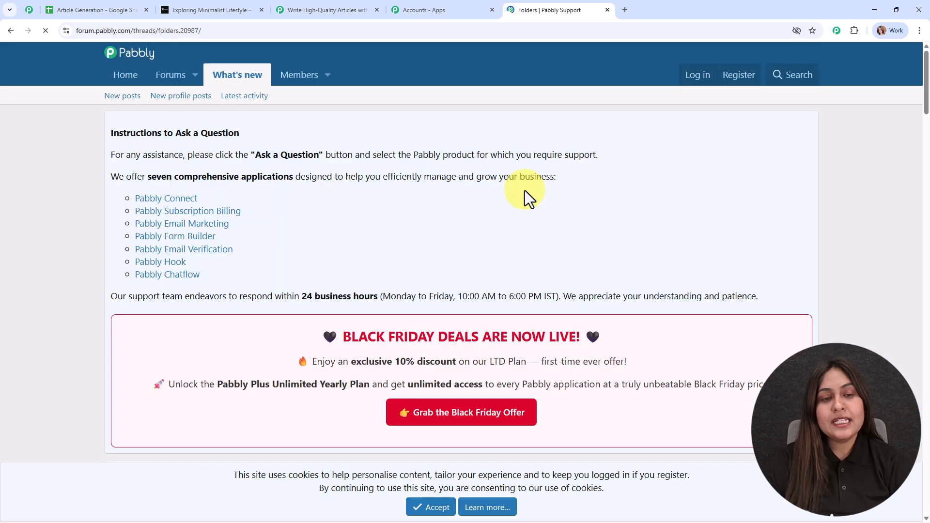
scroll(384, 265, "down", 10)
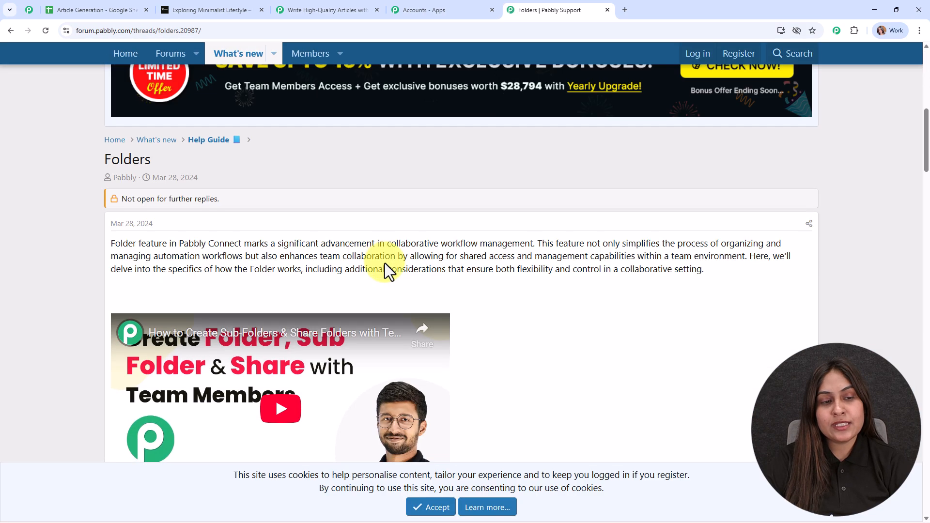
scroll(301, 260, "down", 13)
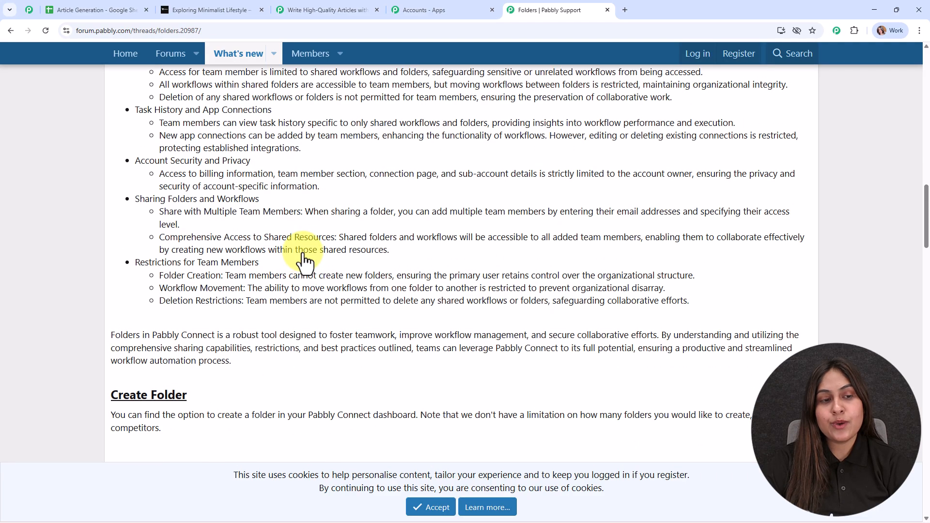
scroll(303, 255, "down", 4)
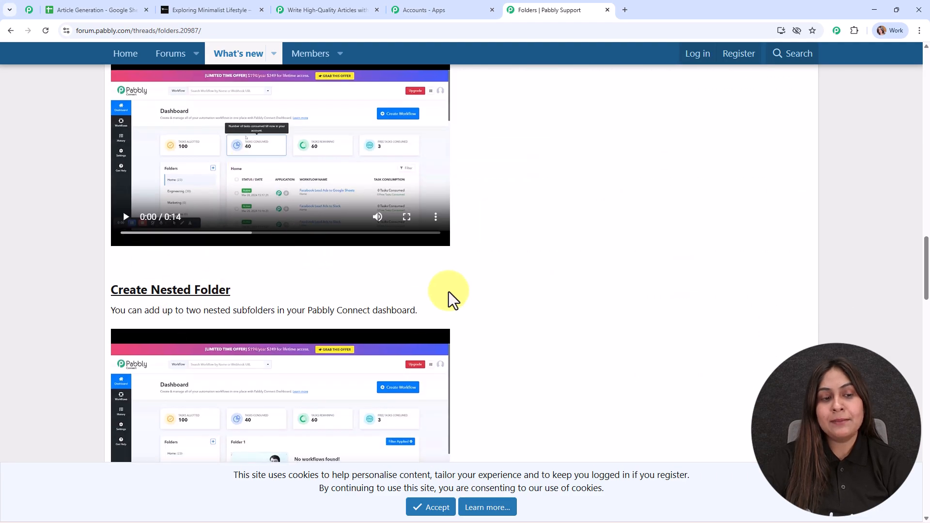
scroll(451, 297, "down", 4)
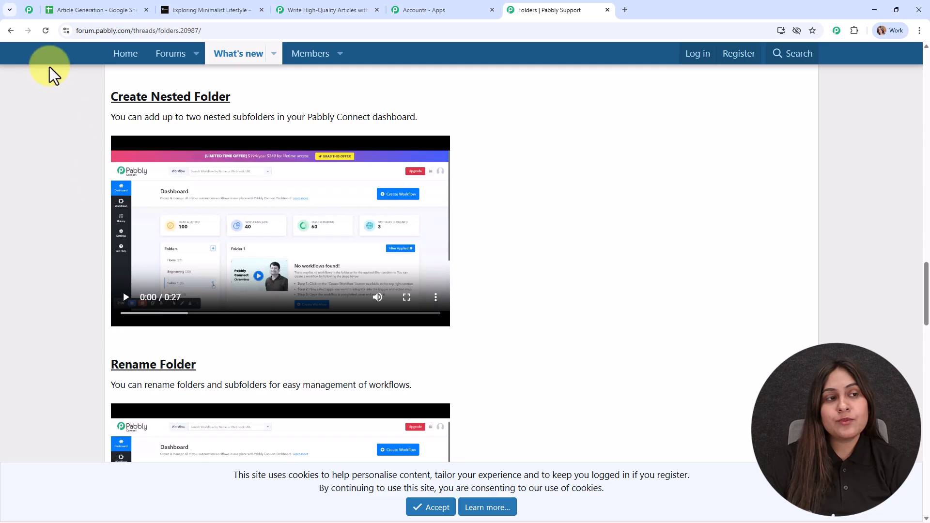
left_click(10, 32)
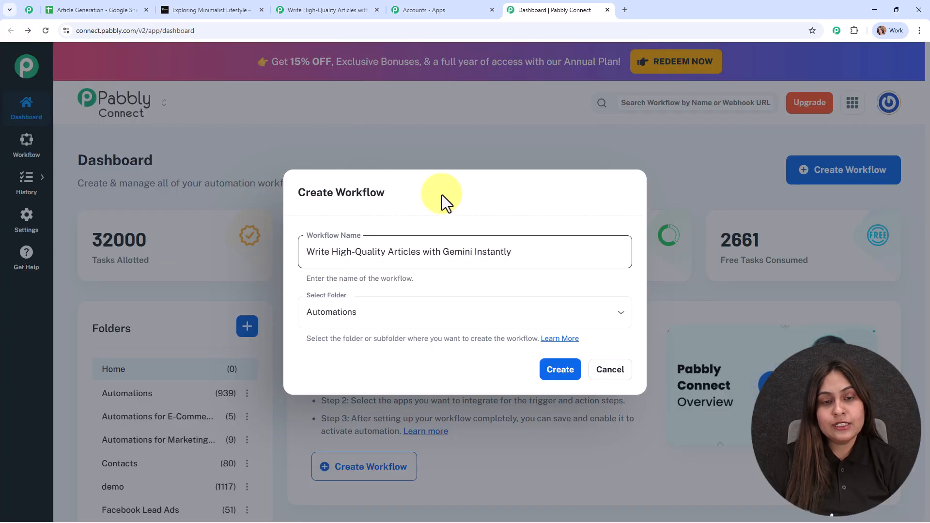
Create the workflow and connect a Google Sheets trigger with the New or Updated Spreadsheet Row event
left_click(541, 371)
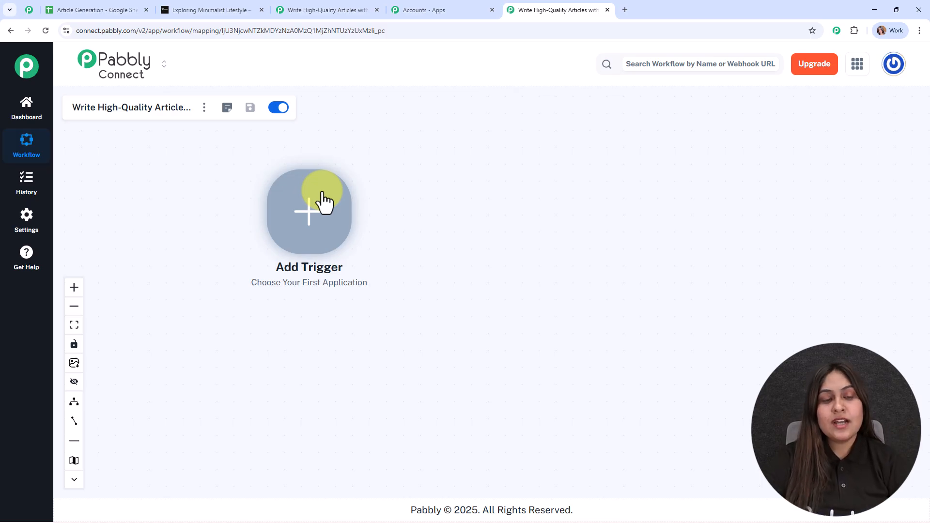
left_click(324, 200)
left_click(561, 126)
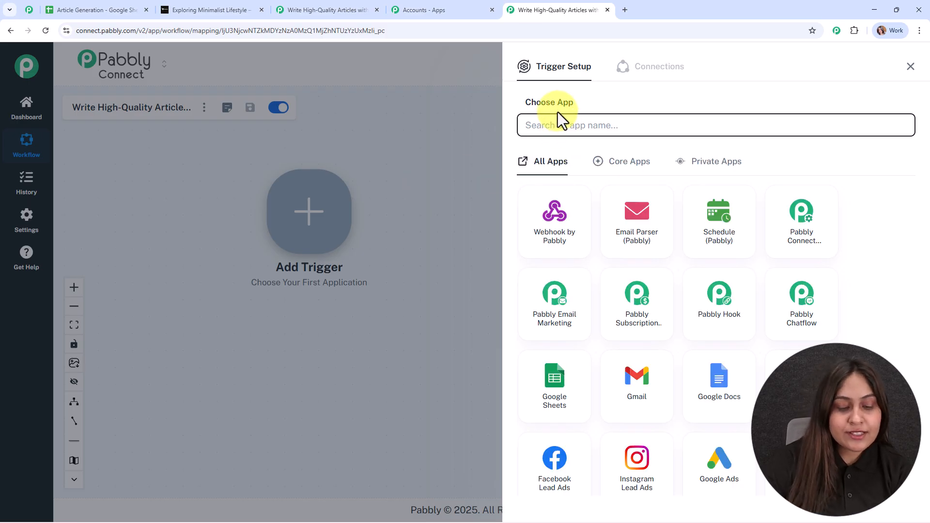
type("shee")
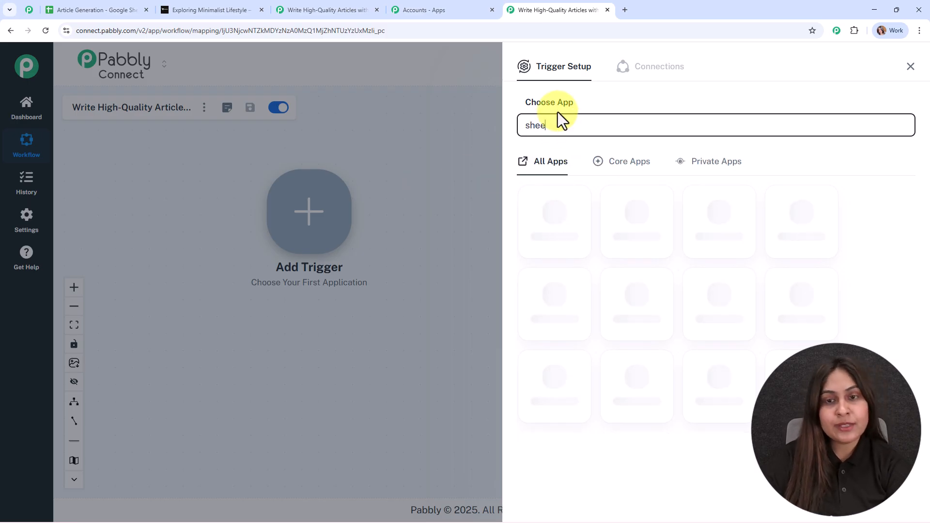
type("ts")
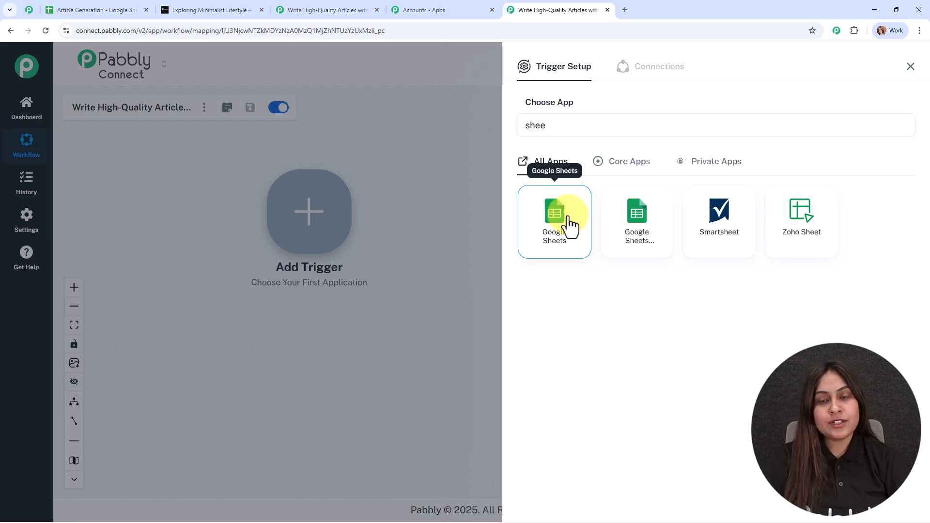
left_click(568, 223)
left_click(556, 175)
left_click(564, 220)
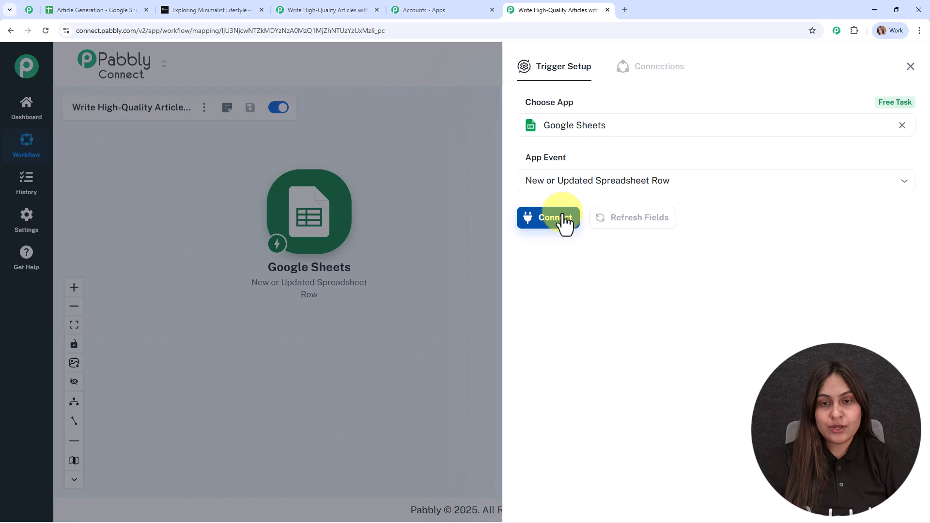
left_click(564, 221)
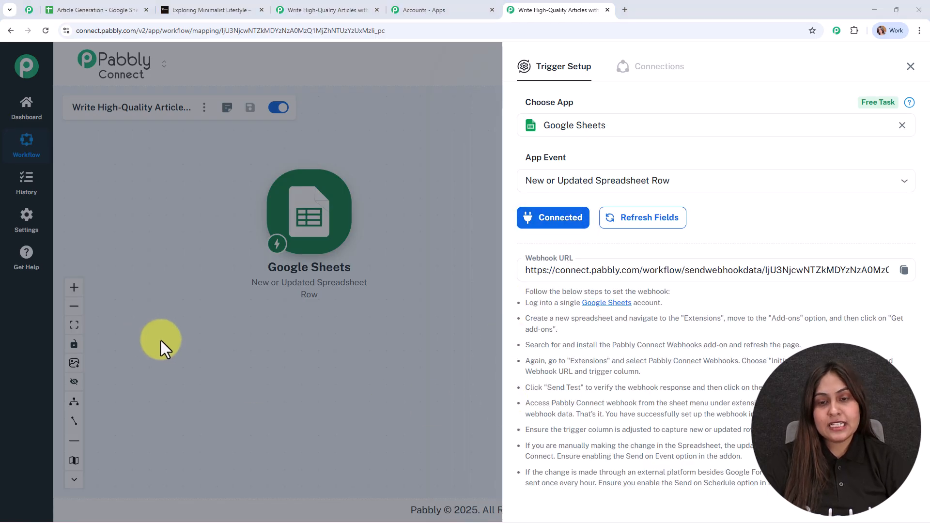
Review the Google Sheets webhook setup instructions and copy the trigger's webhook URL
scroll(789, 264, "down", 2)
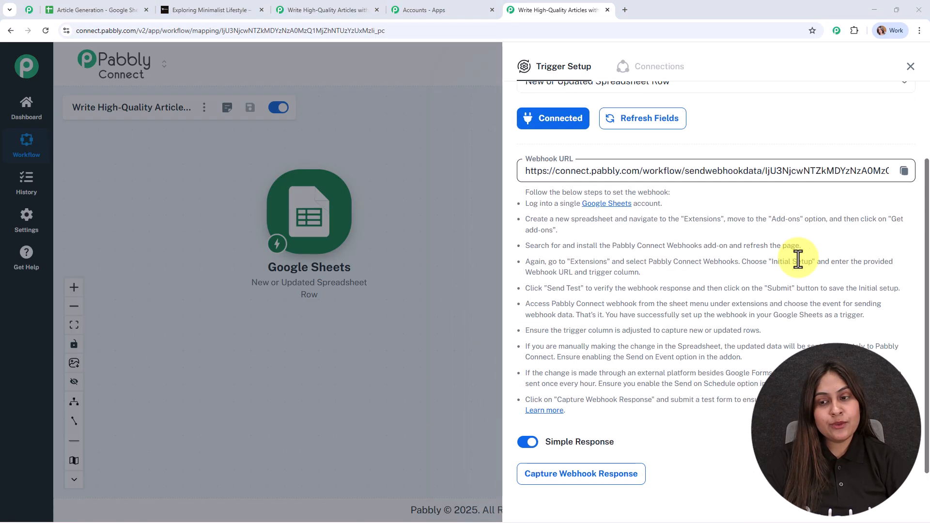
scroll(799, 259, "down", 1)
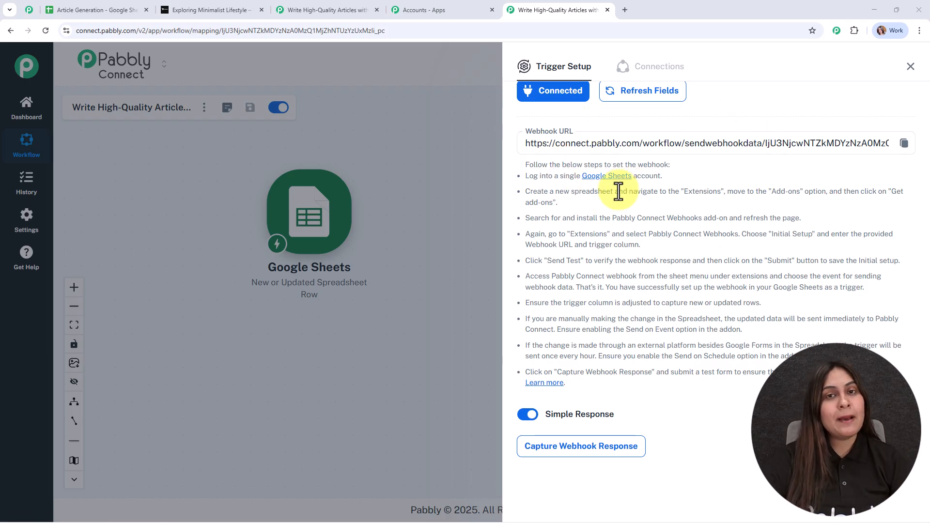
left_click_drag(526, 176, 799, 387)
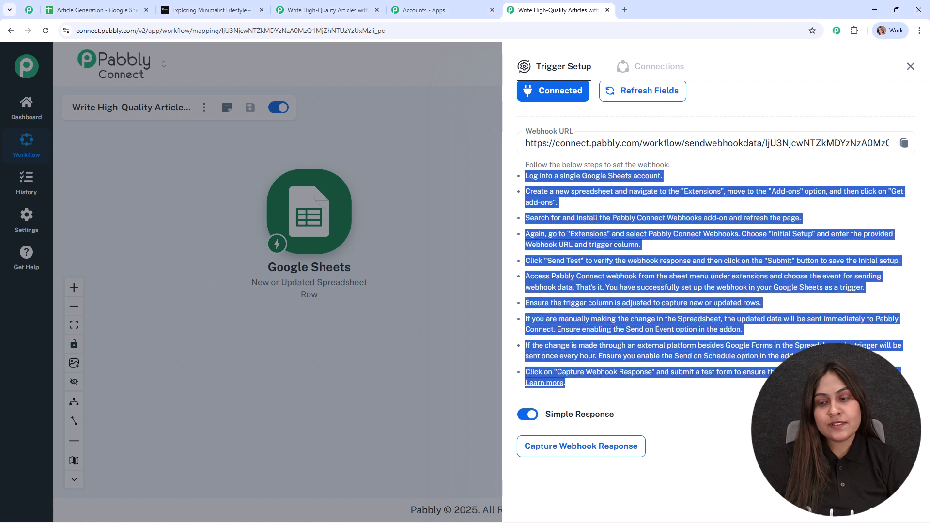
left_click(905, 145)
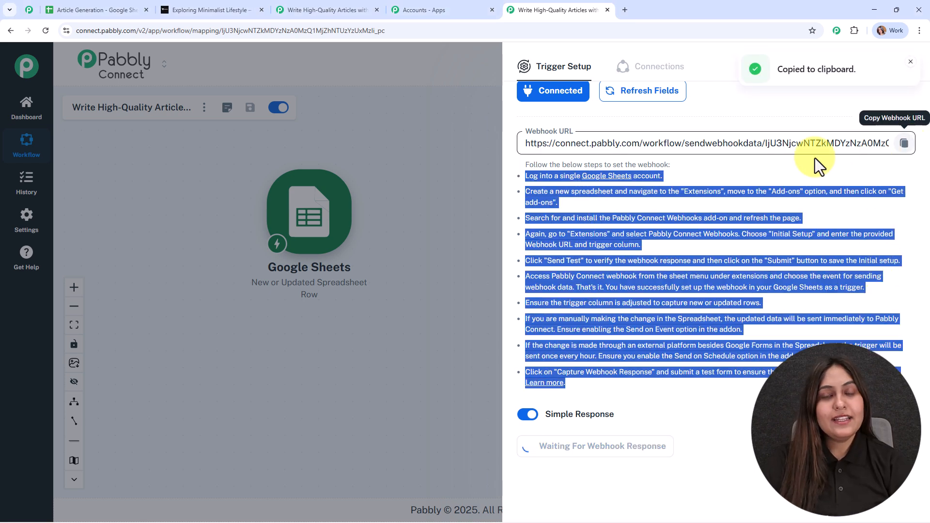
Switch to the Article Generation spreadsheet in Google Sheets and check the Pabbly Connect Webhooks add-on in the Google Workspace Marketplace
left_click(86, 9)
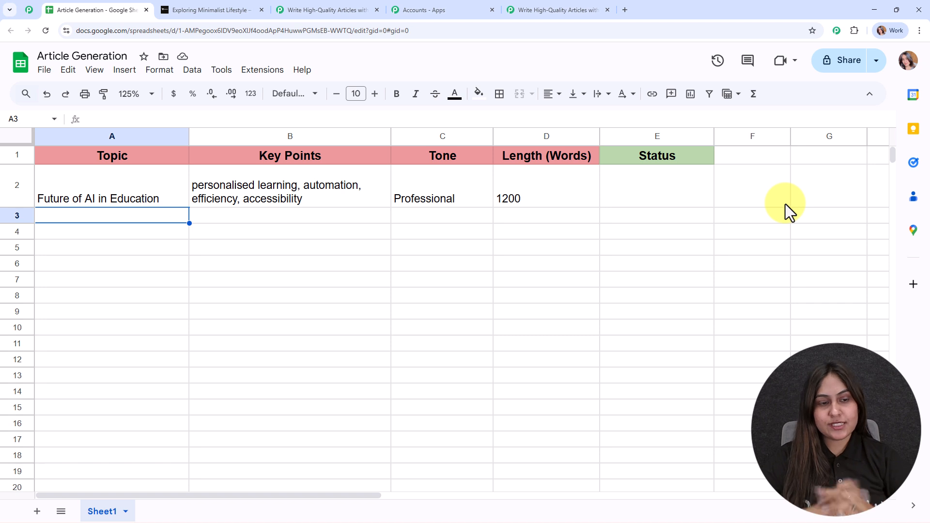
left_click(262, 72)
left_click(261, 73)
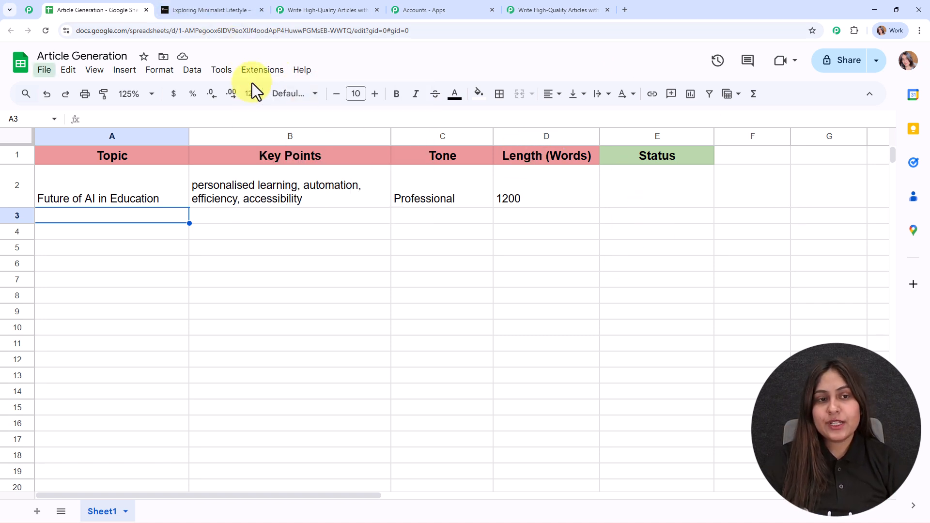
left_click(259, 72)
mouse_move(293, 97)
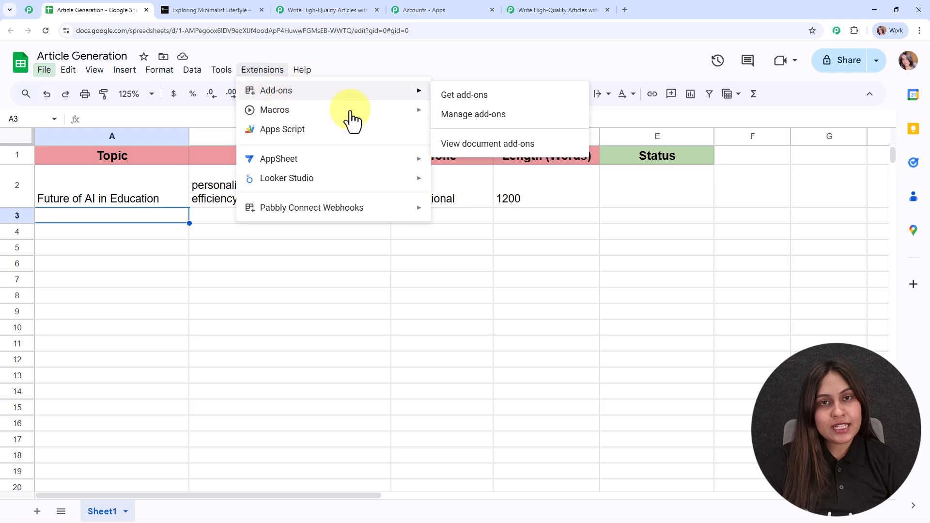
left_click(518, 97)
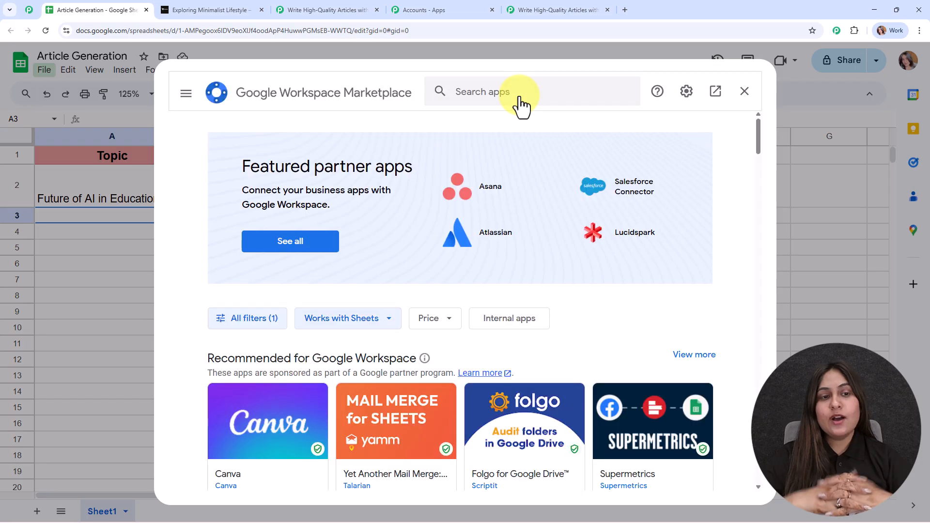
type("pabb")
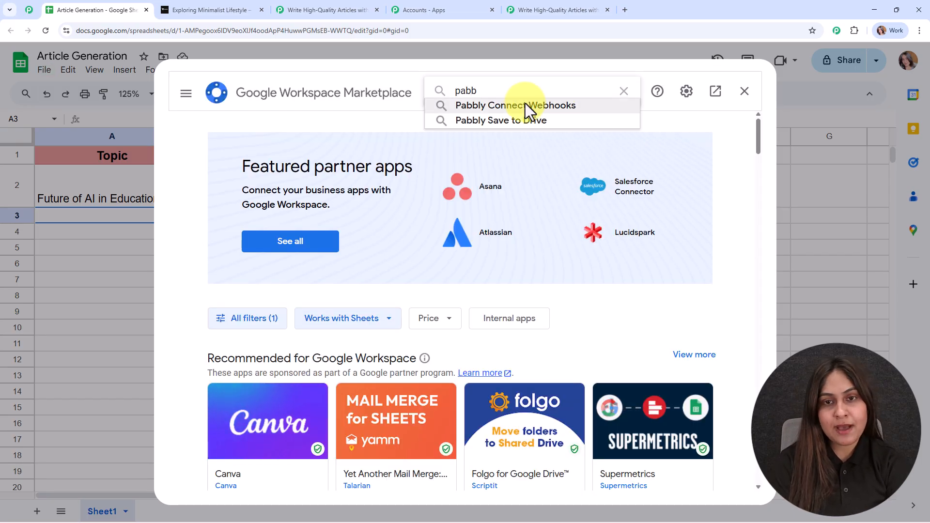
left_click(526, 106)
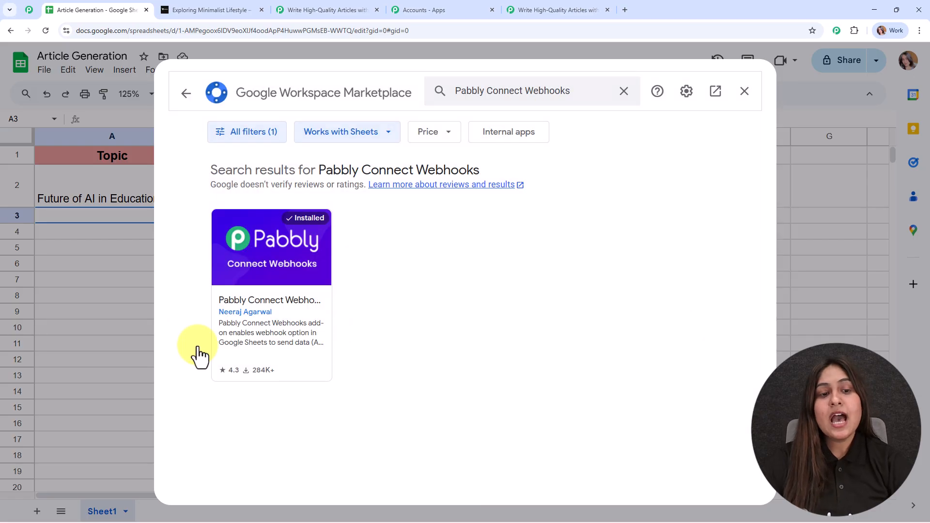
left_click(285, 253)
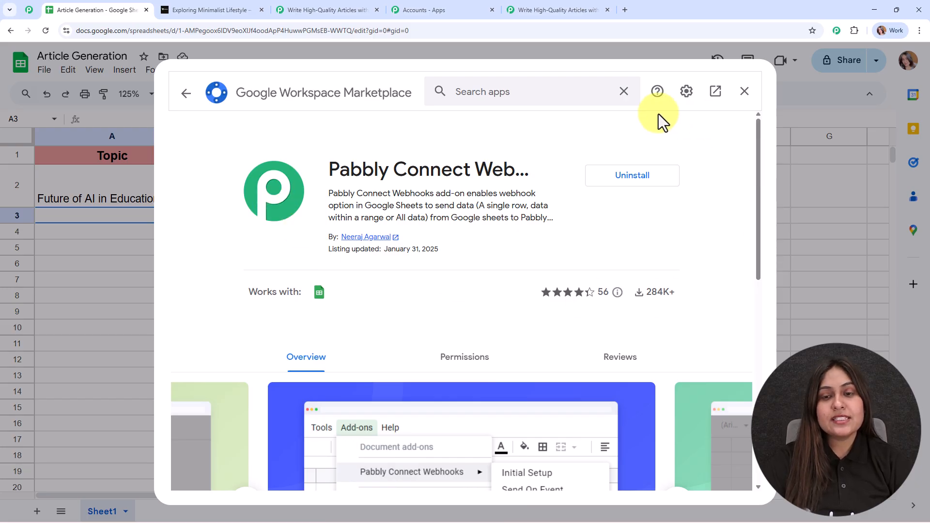
left_click(745, 91)
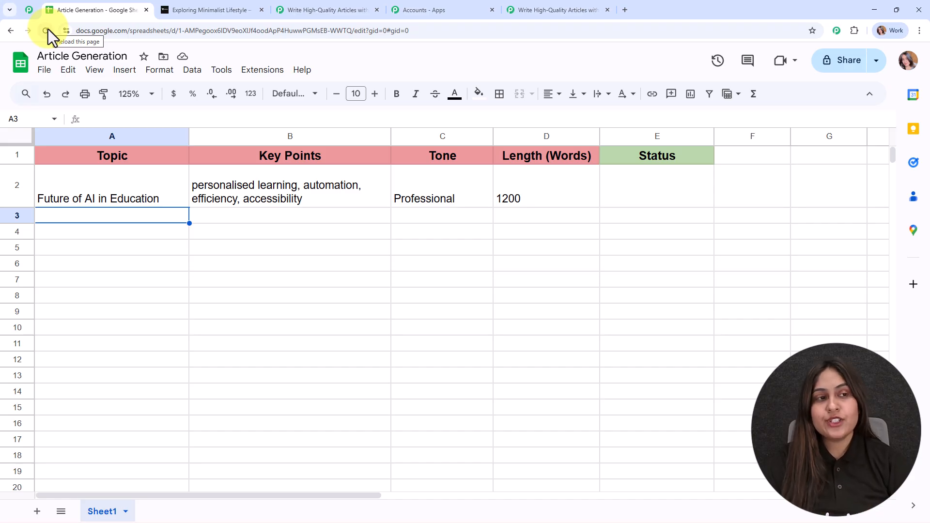
Open the Pabbly Connect Webhooks Initial Setup for Sheet1 and enter the webhook URL copied from the workflow's trigger
left_click(251, 72)
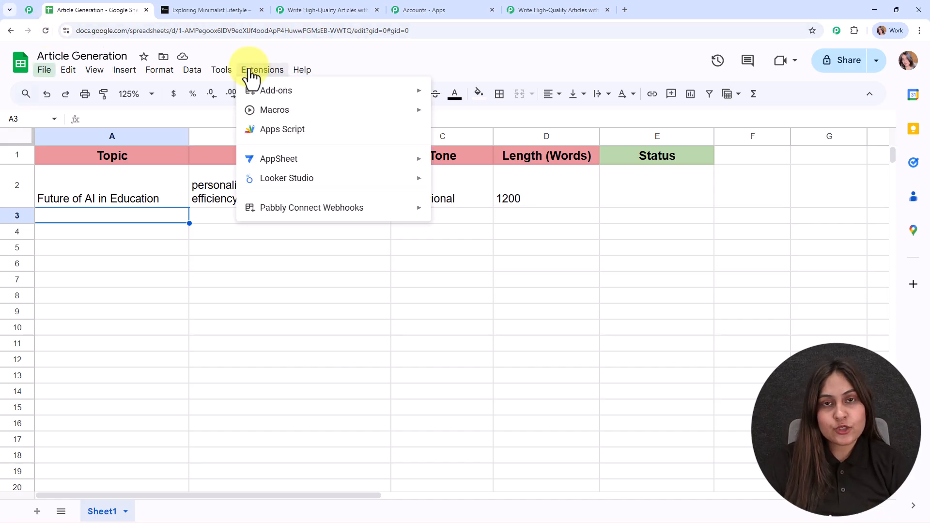
mouse_move(279, 214)
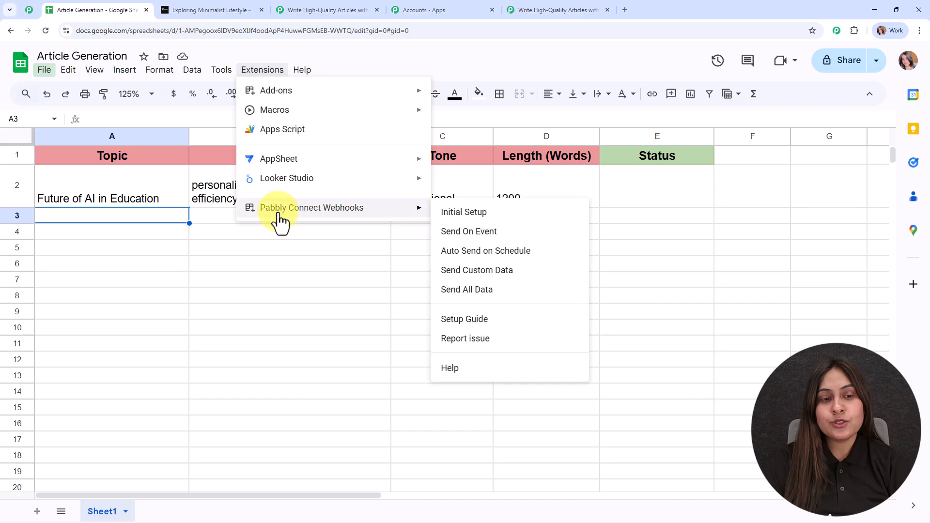
left_click(504, 218)
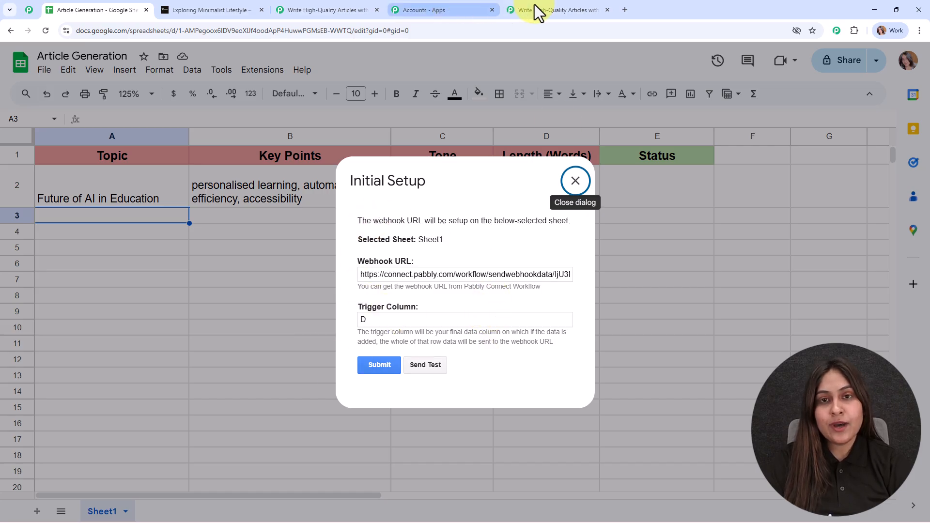
left_click(508, 10)
left_click(905, 144)
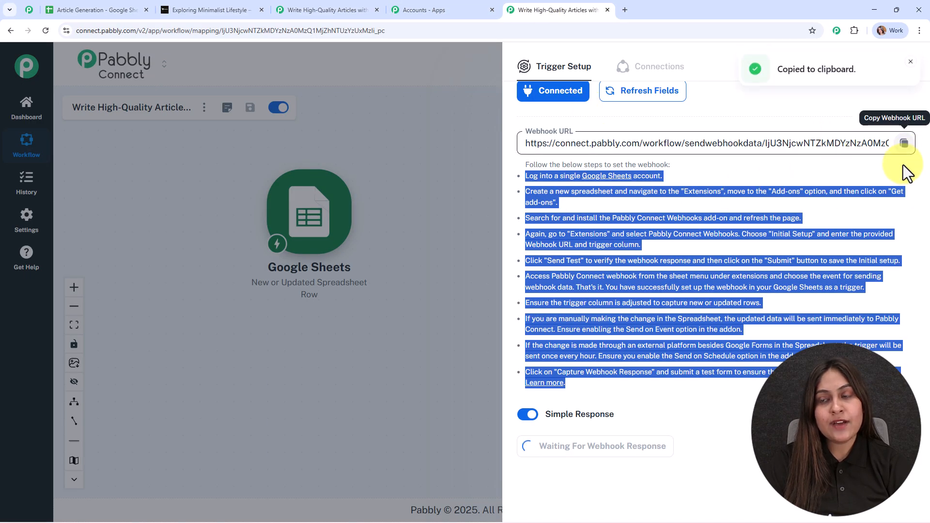
left_click(79, 12)
left_click(413, 272)
key("ctrl+v")
left_click(437, 299)
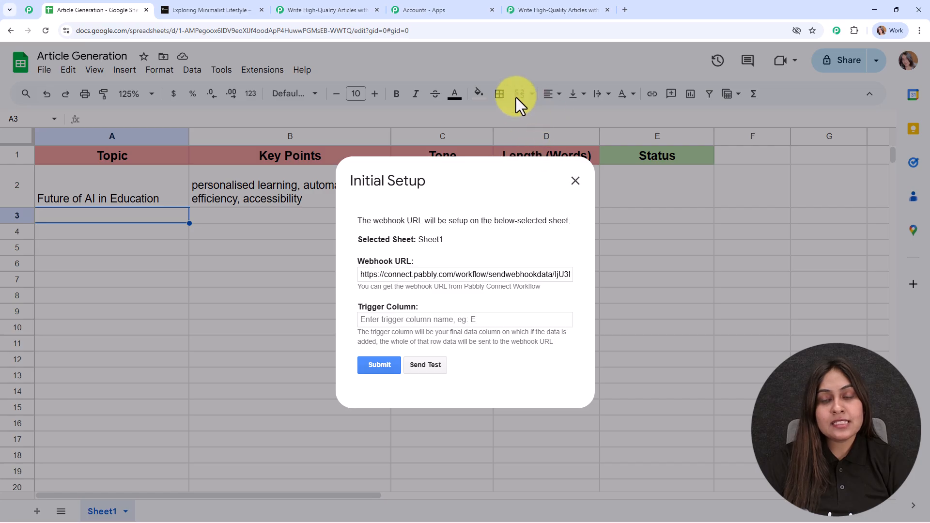
Submit the add-on's initial setup with trigger column D and send test data to the webhook
left_click(378, 318)
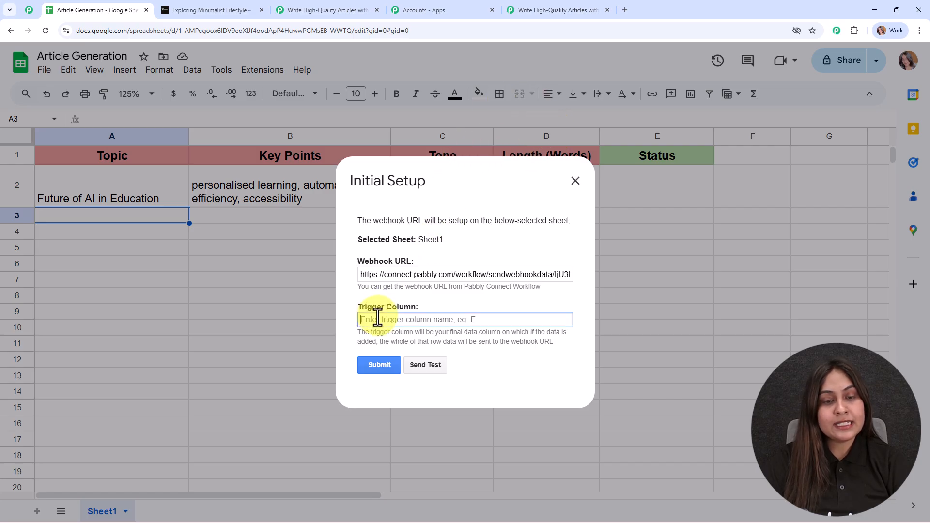
type("D")
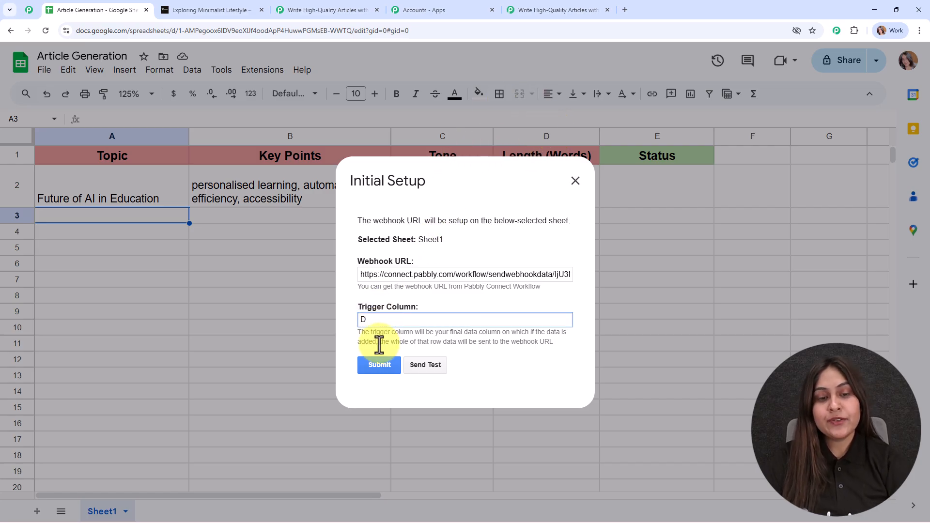
left_click(381, 363)
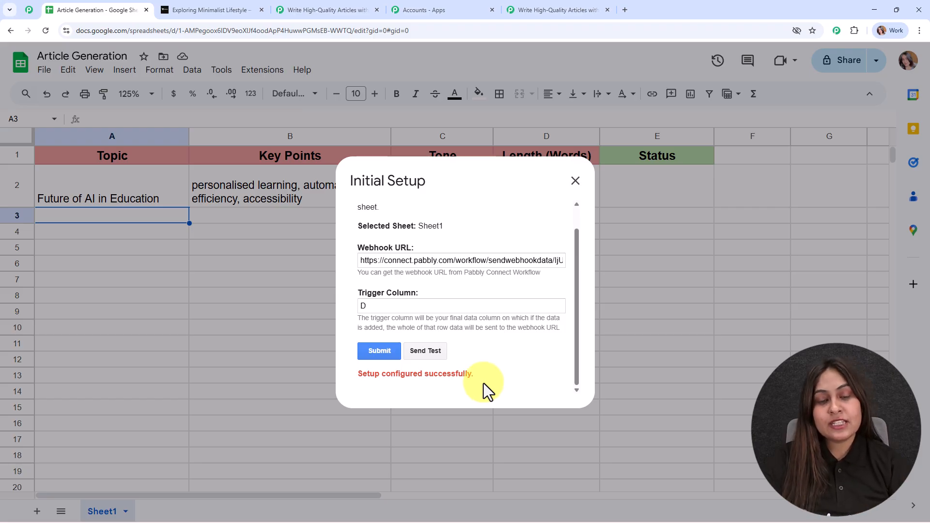
left_click(443, 353)
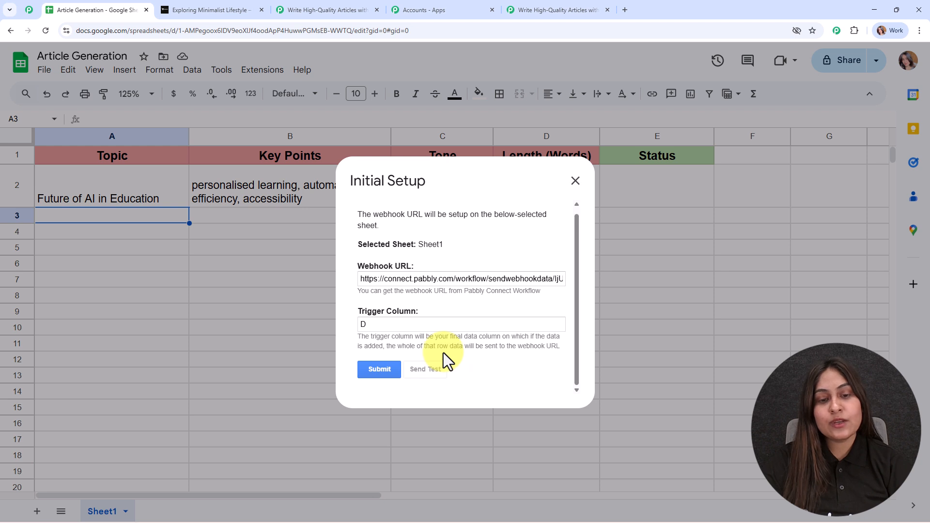
left_click_drag(576, 266, 575, 287)
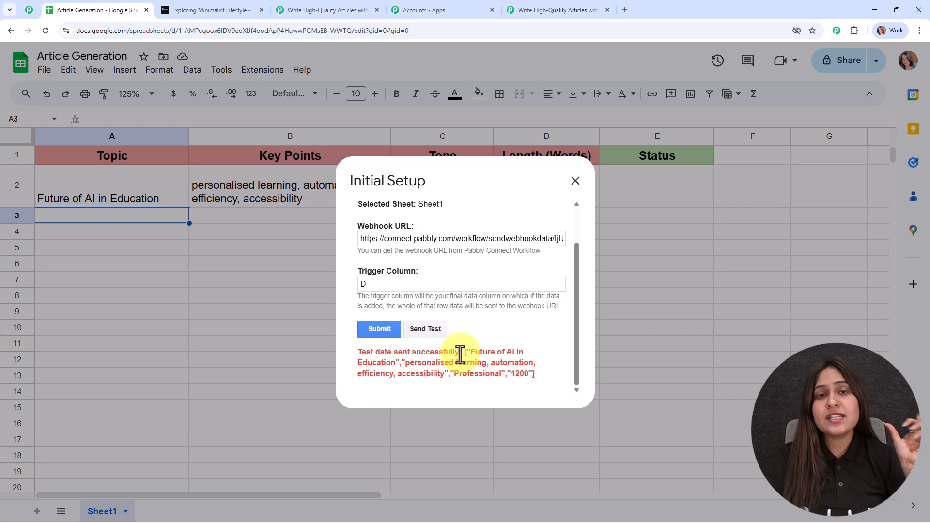
scroll(459, 350, "up", 1)
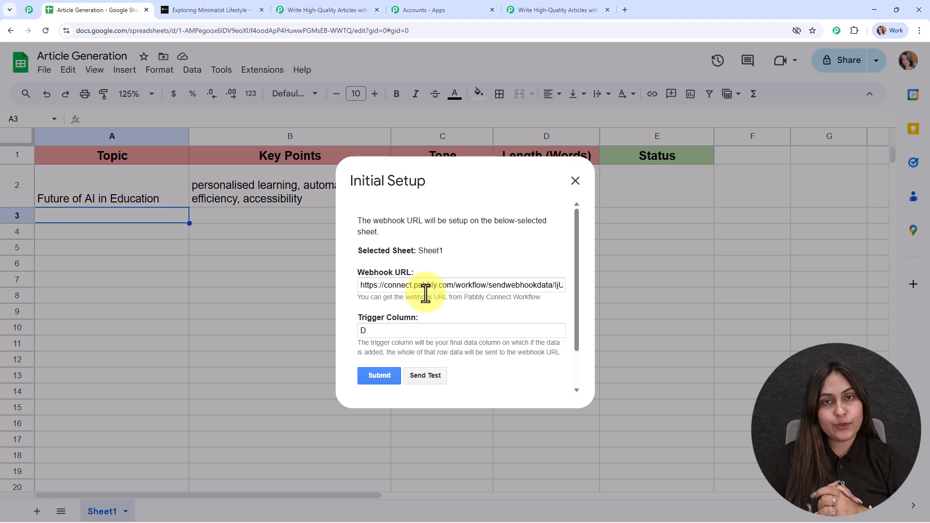
left_click(575, 183)
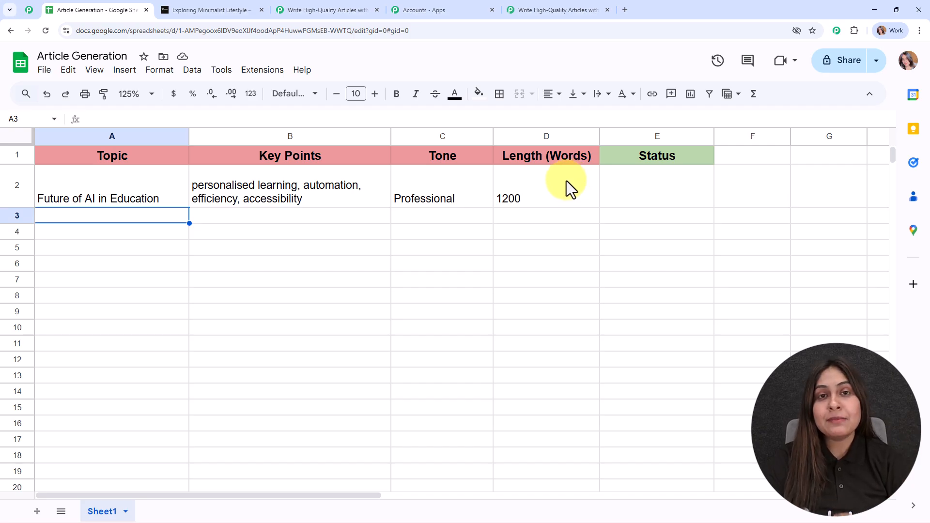
Enable Send On Event for the Pabbly Connect Webhooks add-on and check that the option is ticked
left_click(258, 71)
mouse_move(340, 217)
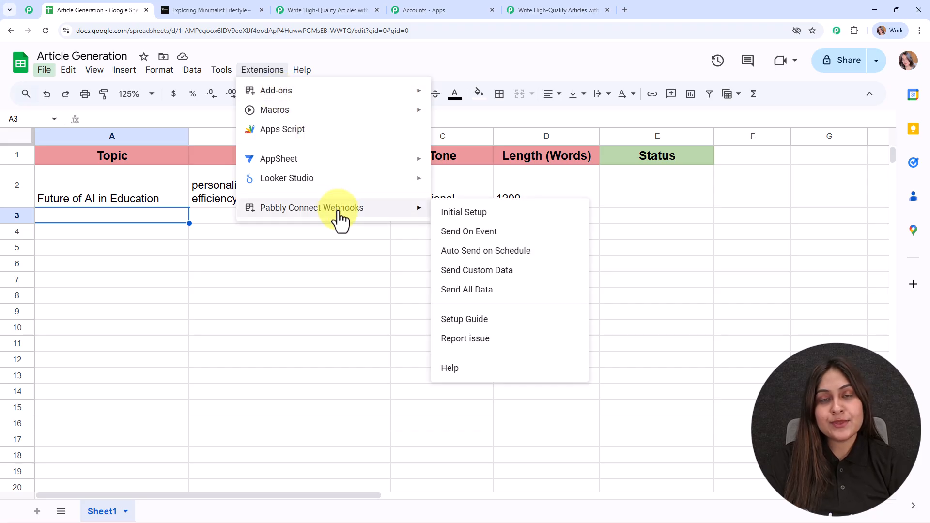
left_click(493, 233)
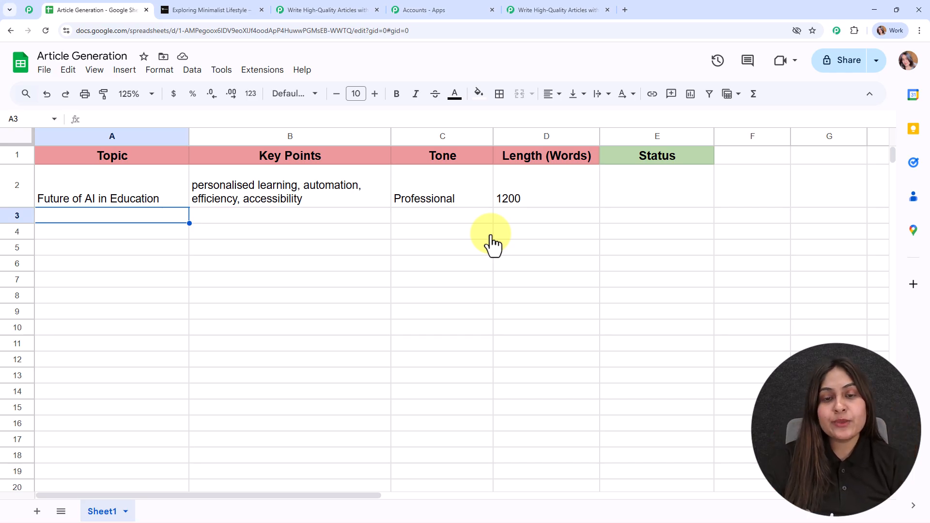
left_click(262, 70)
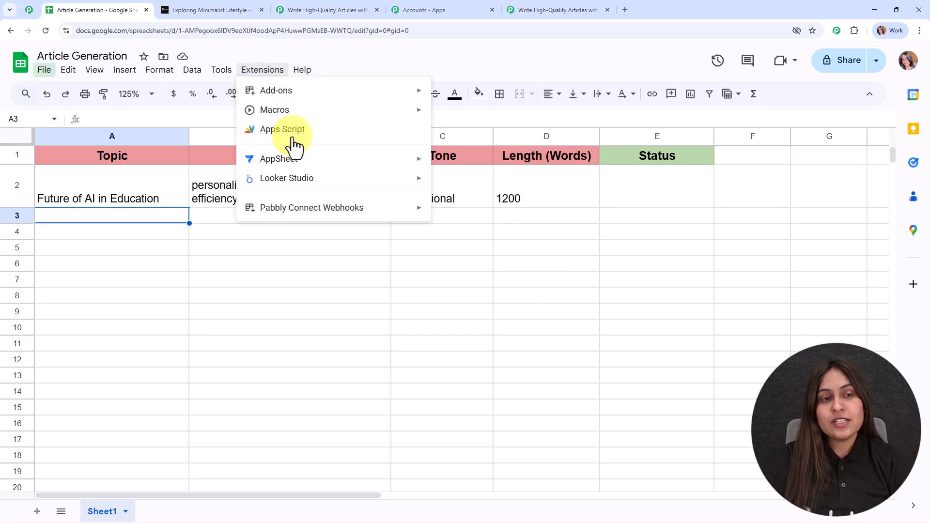
mouse_move(334, 211)
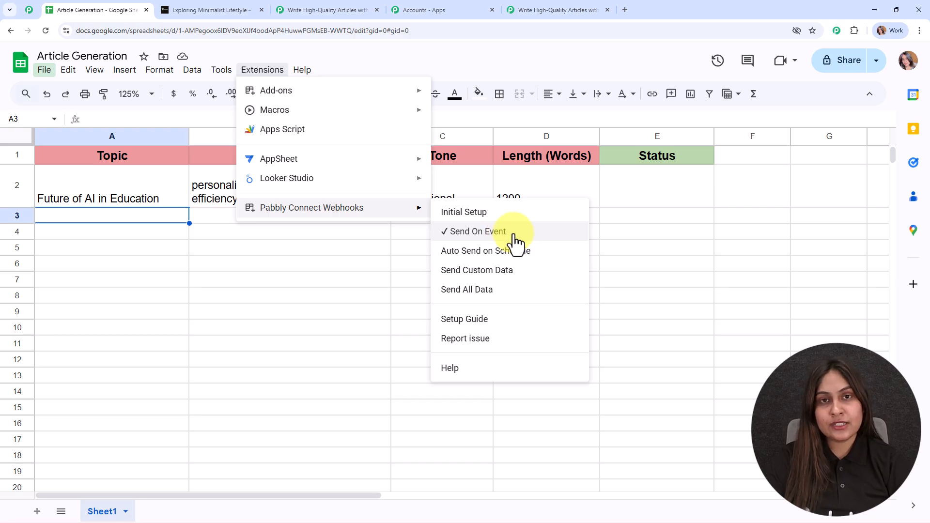
left_click(154, 218)
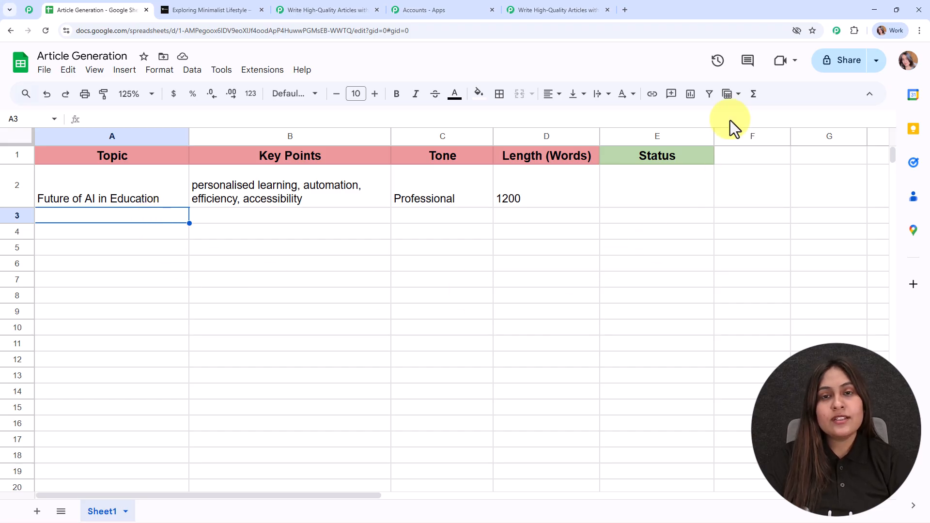
Switch to the Pabbly Connect workflow and review the row data captured in the Google Sheets trigger's response
left_click(557, 1)
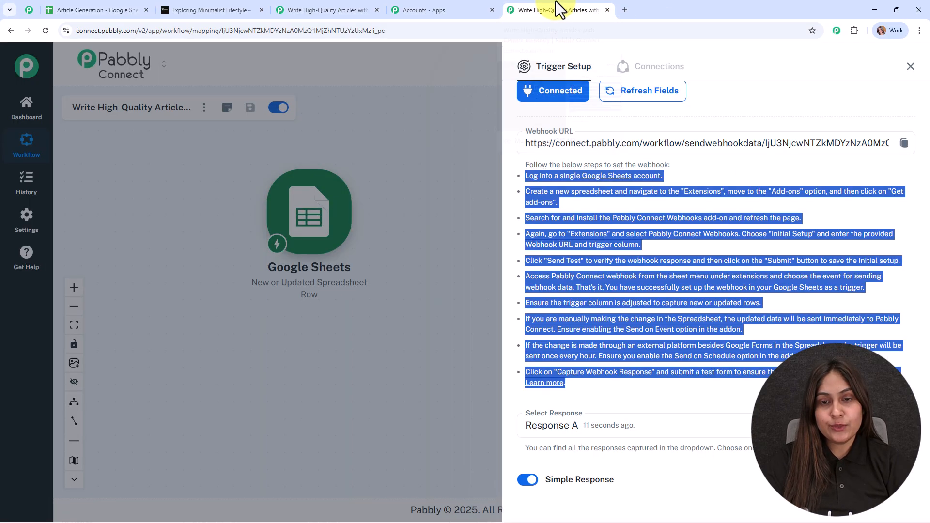
scroll(693, 202, "down", 10)
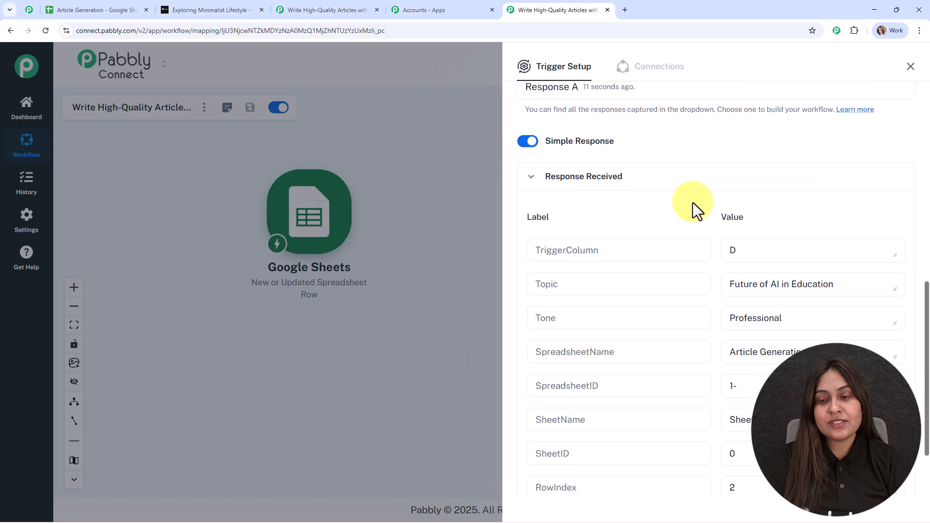
scroll(811, 255, "down", 2)
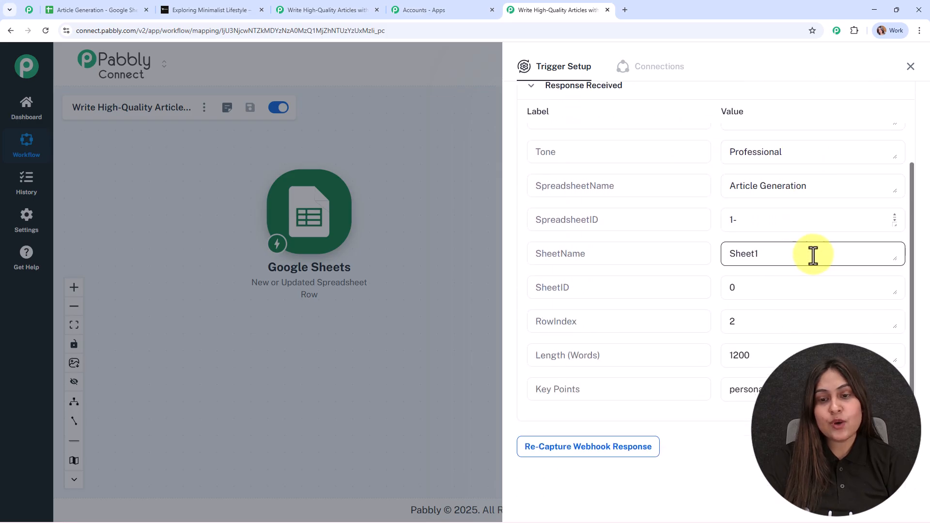
left_click(911, 67)
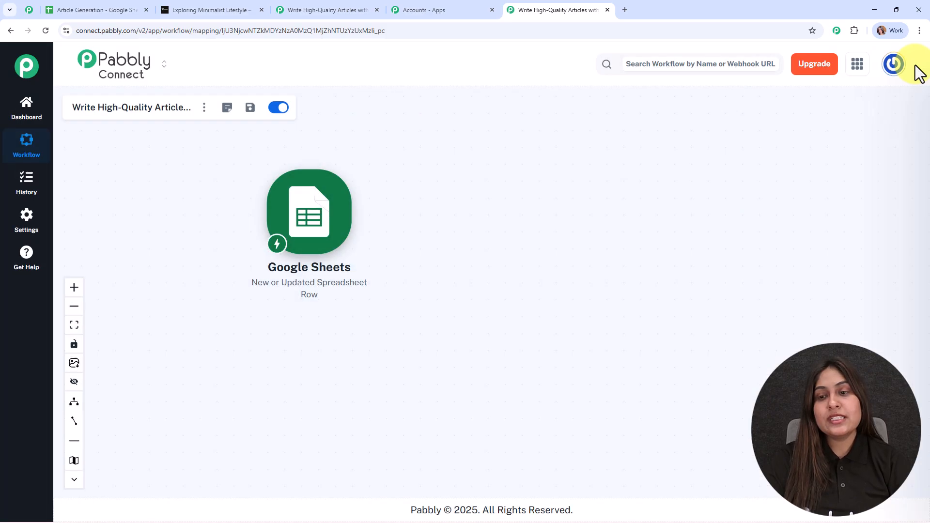
Add a Google AI Studio (Gemini) action after the Google Sheets trigger with the Generate Content event
left_click_drag(329, 208, 326, 246)
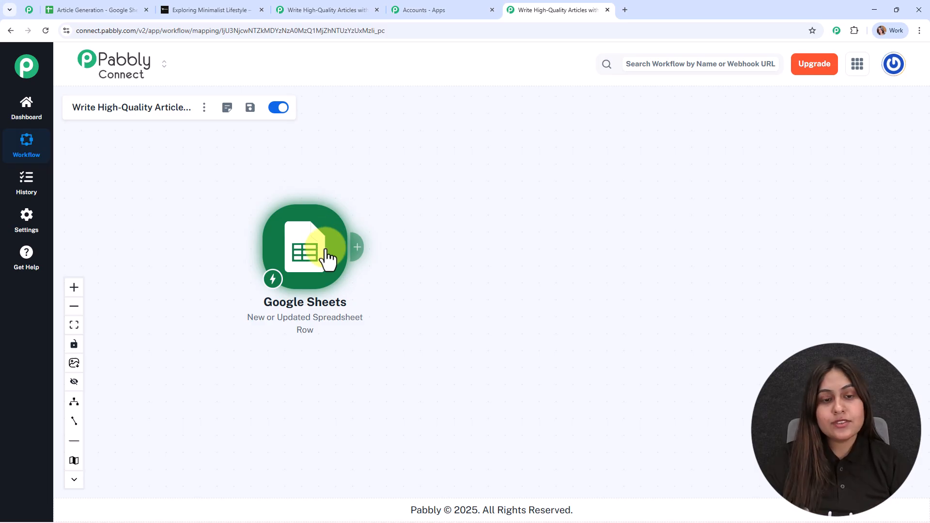
left_click(352, 249)
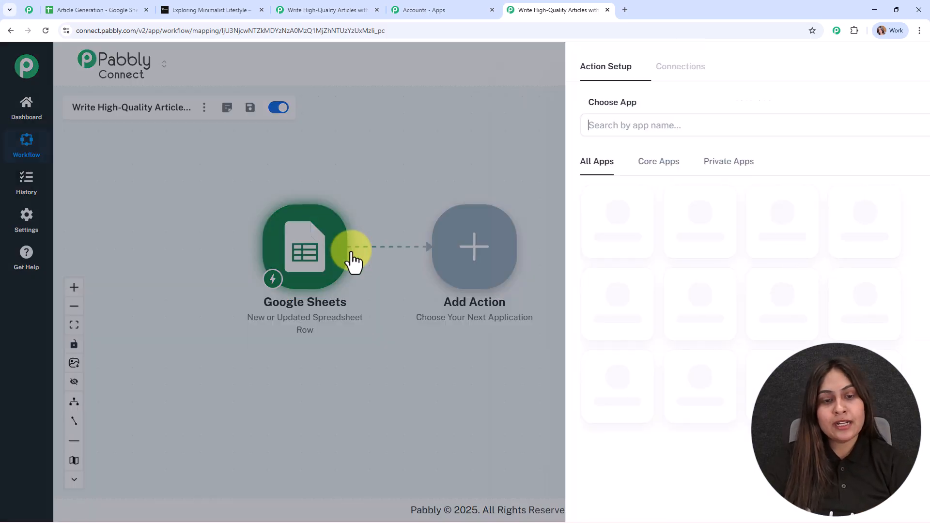
type("ge")
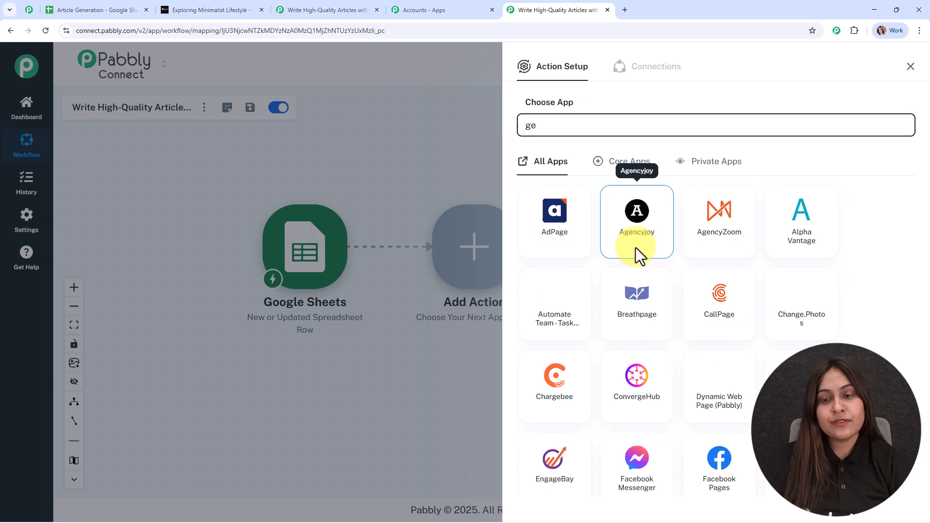
type("mi")
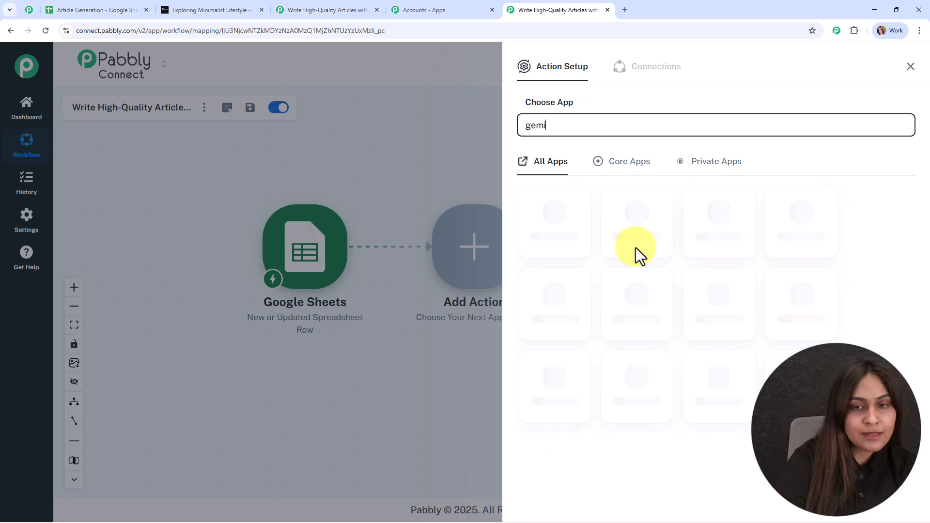
left_click(573, 183)
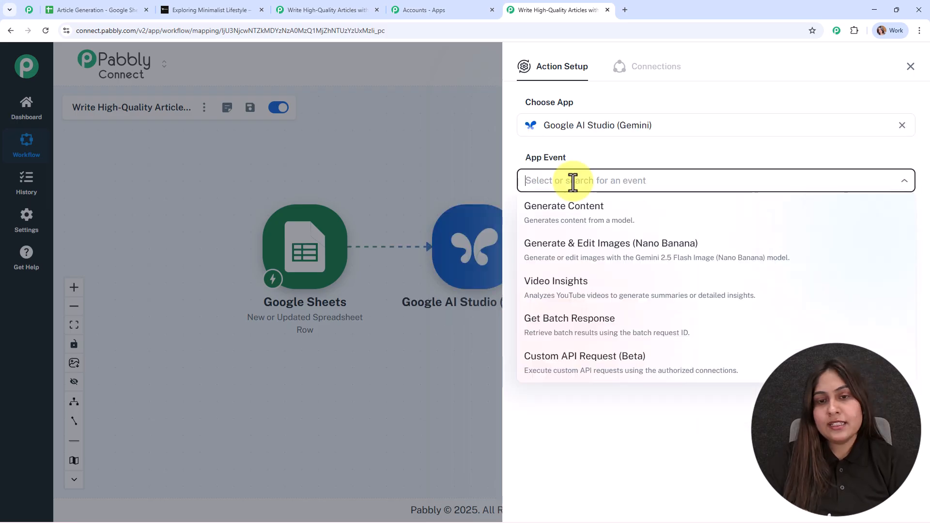
left_click(580, 226)
Start a new Google AI Studio (Gemini) connection and copy the API key named Content from Google AI Studio
left_click(523, 224)
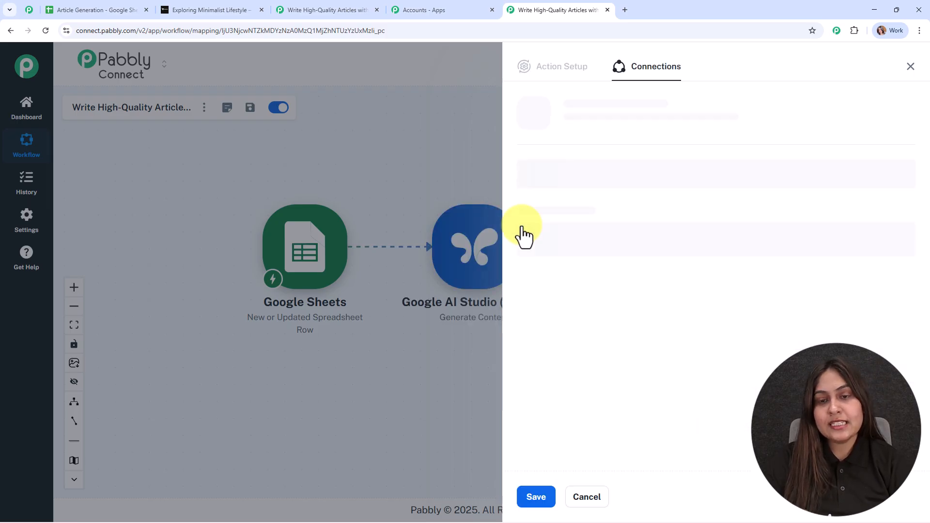
left_click(557, 159)
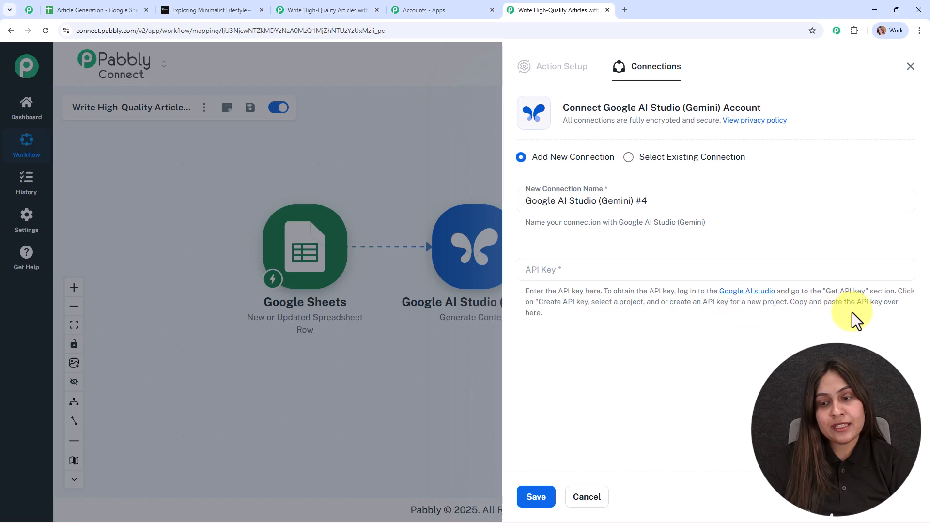
left_click(760, 298)
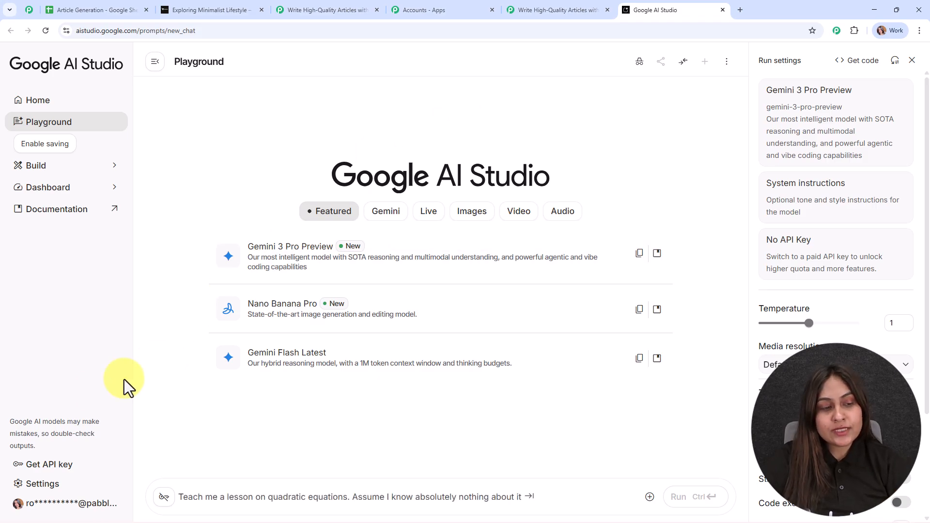
left_click(71, 480)
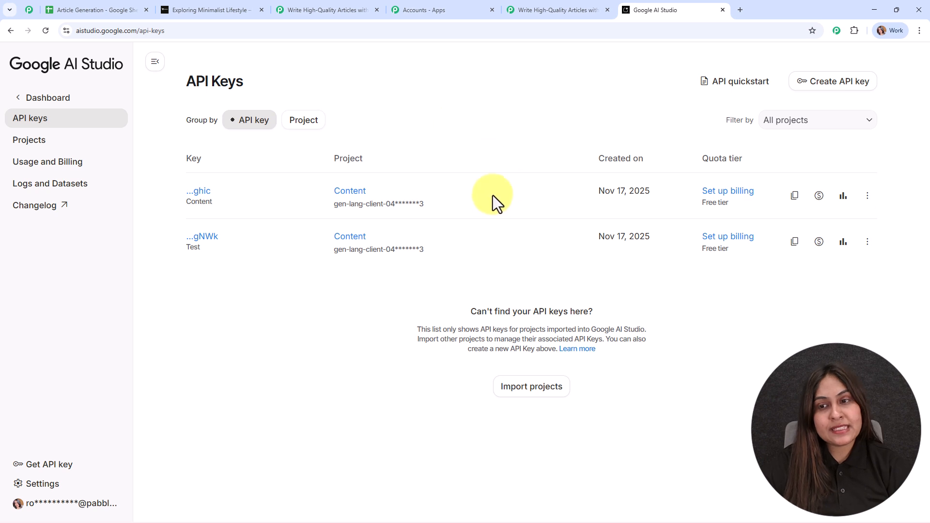
left_click(795, 197)
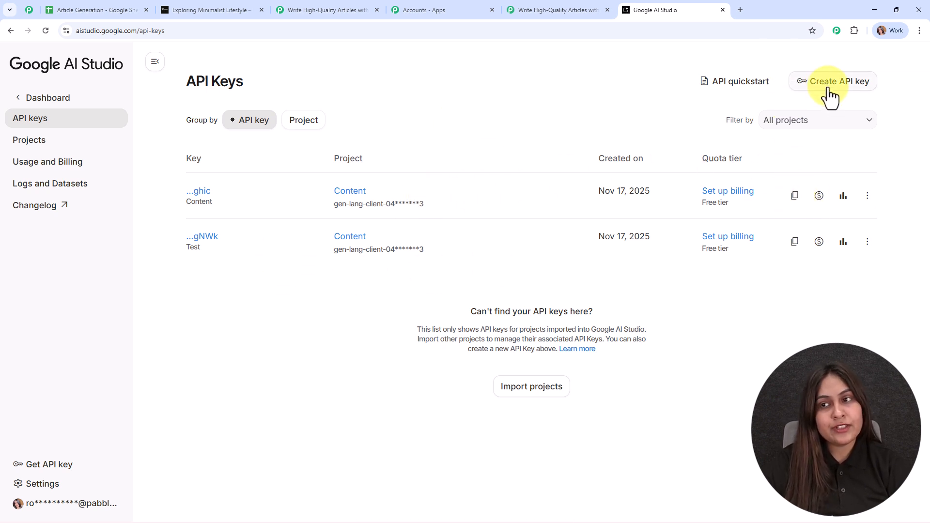
Return to the workflow, paste the copied API key into the new Gemini connection and save it
left_click(546, 9)
left_click(589, 269)
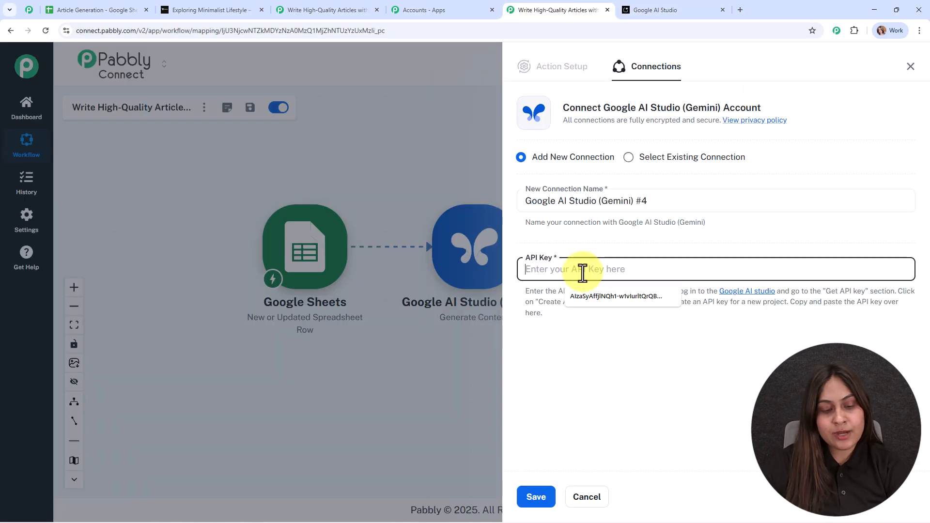
key("ctrl+v")
left_click(535, 497)
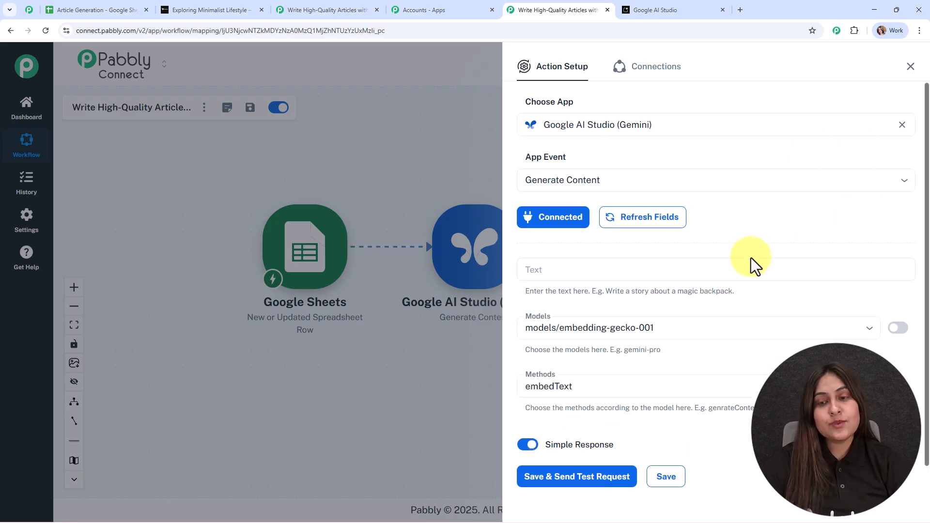
Paste the prompt "Write a complete high-quality article using the details provided below" with blank Topic, Key Points, Tone and Length fields into the Gemini action's text
scroll(737, 247, "down", 1)
left_click(622, 234)
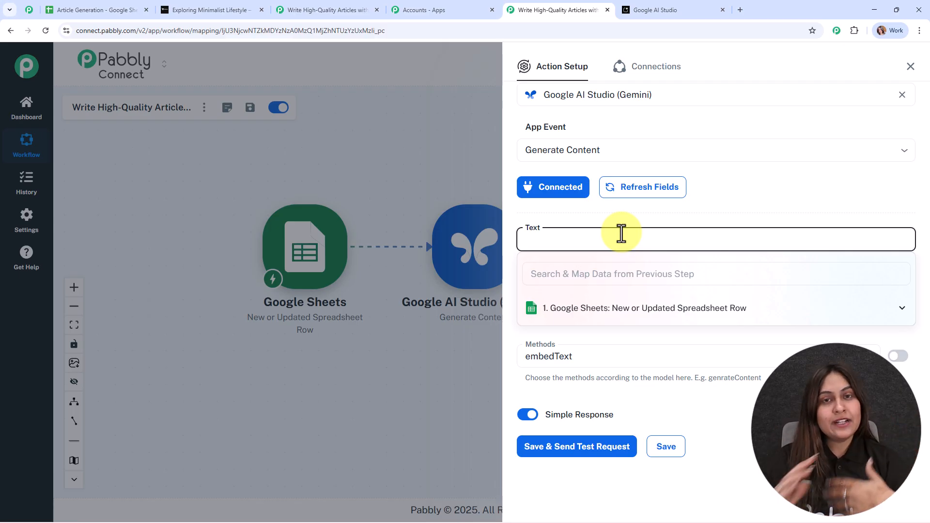
key("ctrl+v")
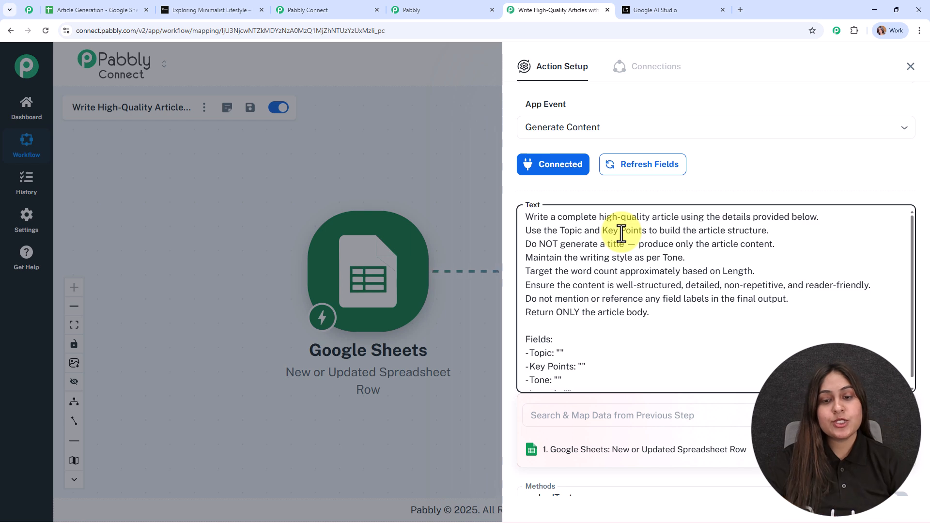
left_click(249, 342)
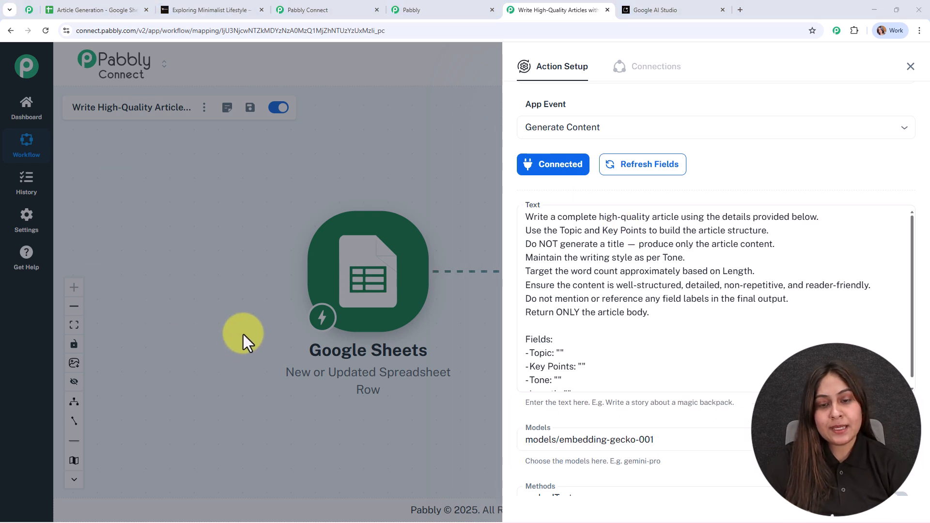
scroll(608, 324, "down", 1)
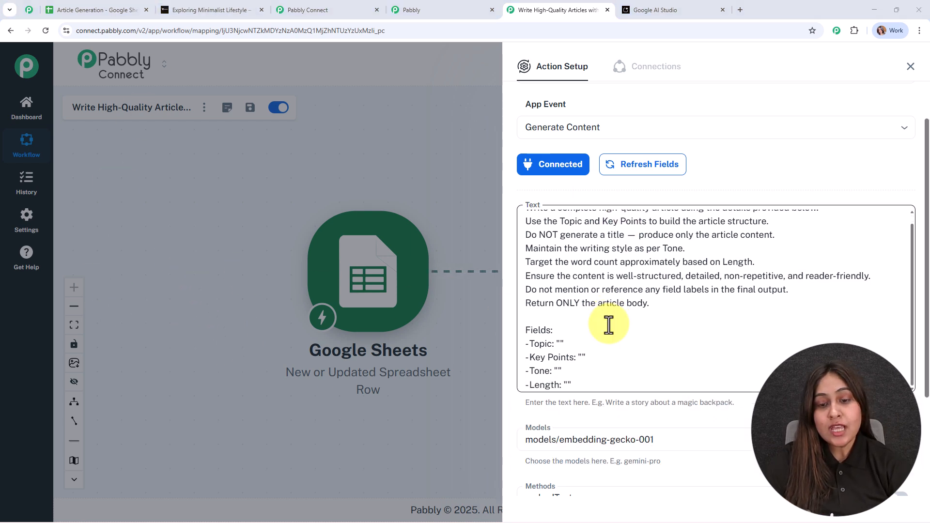
Map the Topic value from the Google Sheets trigger between the quotes of the prompt's Topic field
left_click(559, 347)
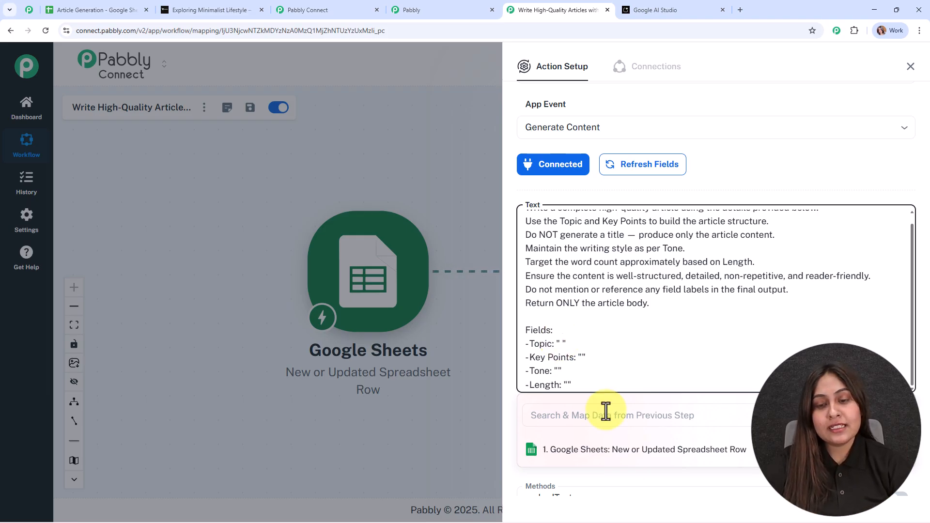
left_click(636, 461)
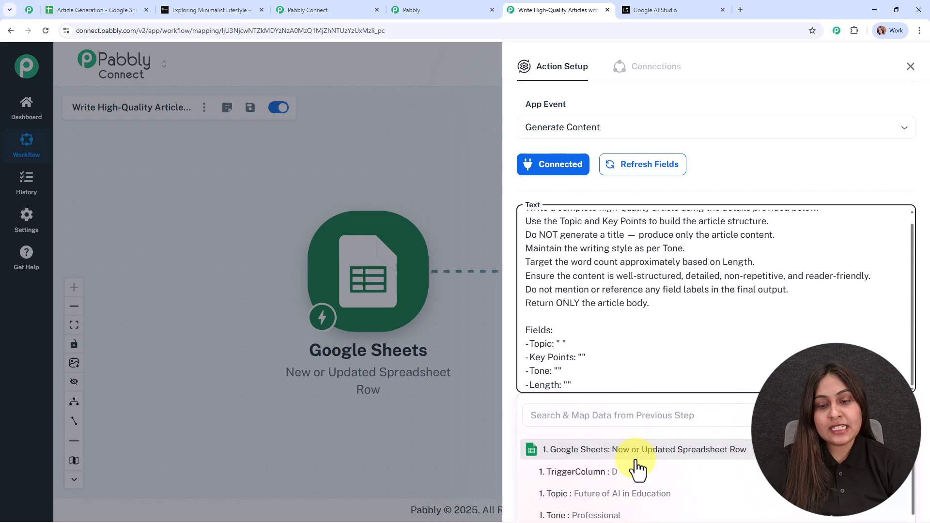
left_click(638, 495)
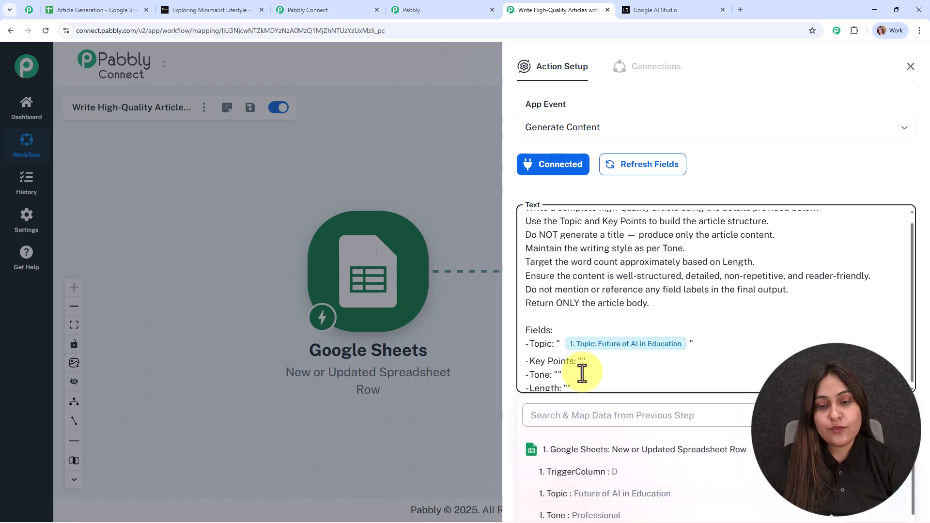
Map the Key Points value from the Google Sheets trigger between the quotes of the prompt's Key Points field
left_click(581, 361)
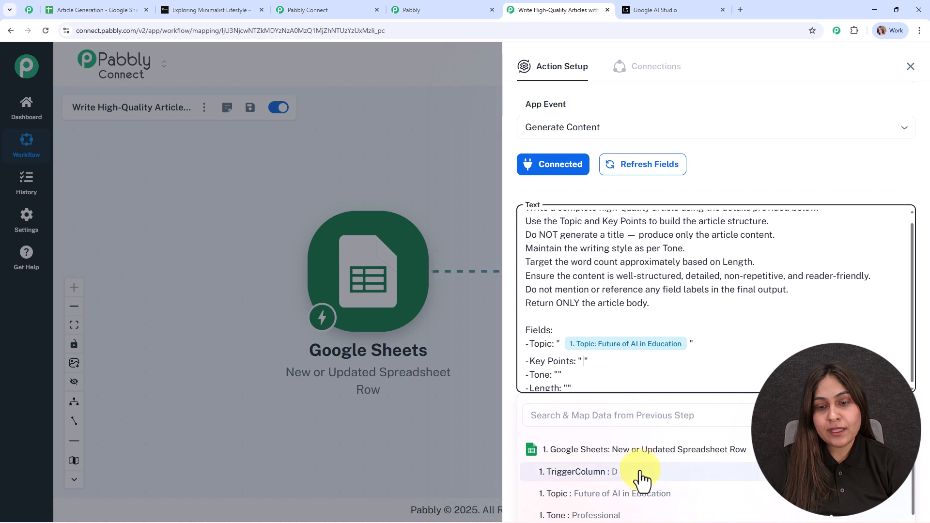
scroll(644, 506, "down", 4)
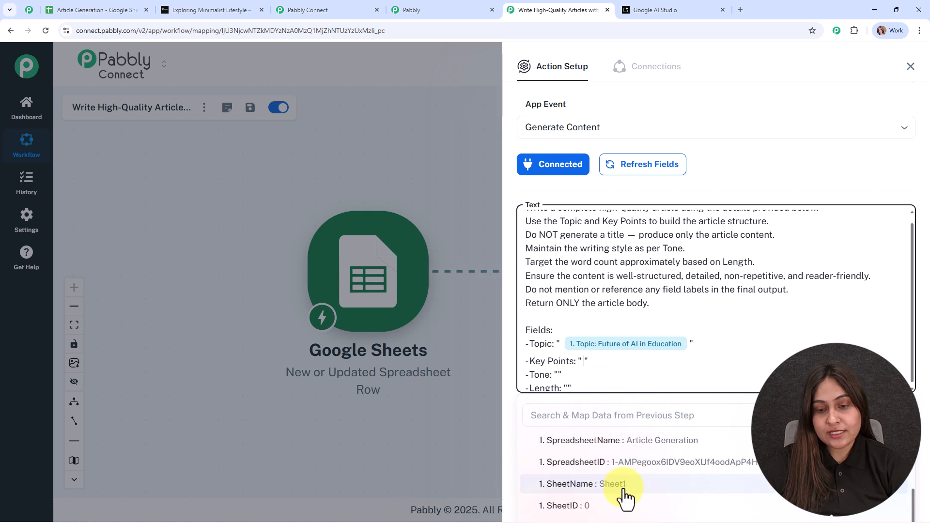
scroll(621, 501, "down", 1)
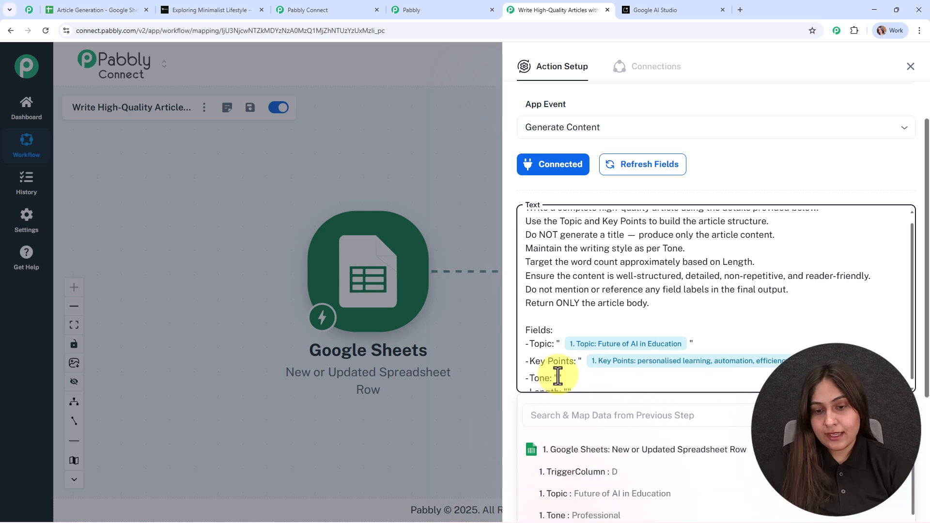
Map the Google Sheets Tone and Length (Words) values between the quotes of the prompt's Tone and Length fields
left_click(558, 378)
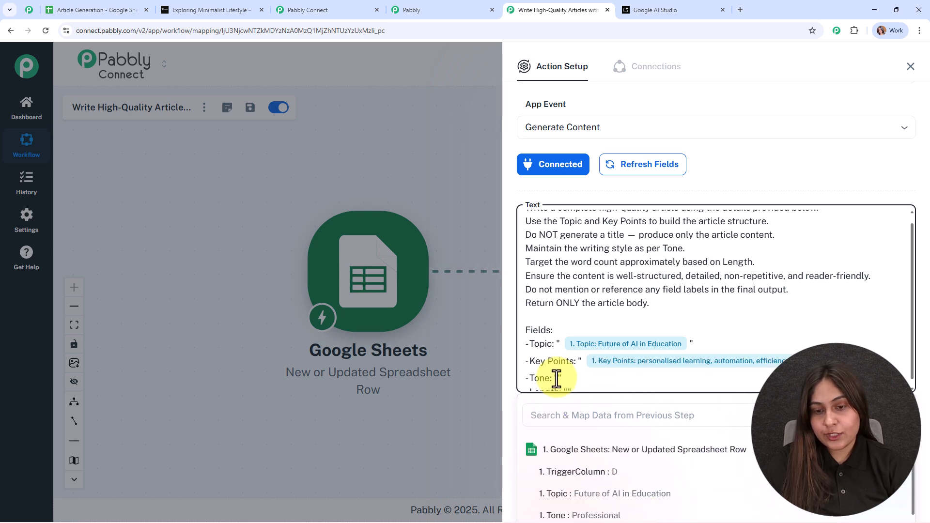
left_click(596, 515)
scroll(593, 359, "down", 1)
left_click(566, 385)
scroll(601, 509, "down", 4)
left_click(599, 509)
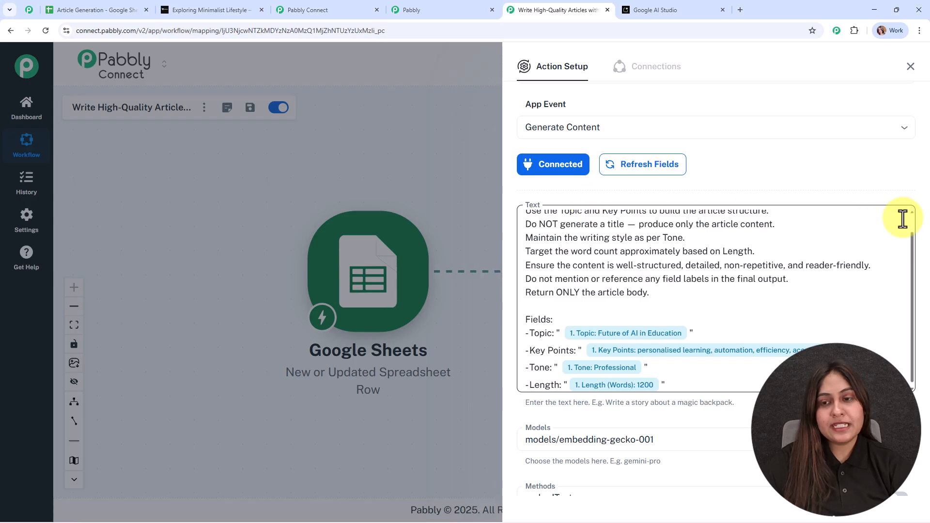
Set the Gemini action's model to models/gemini-2.5-flash with the generateContent method
scroll(914, 249, "down", 3)
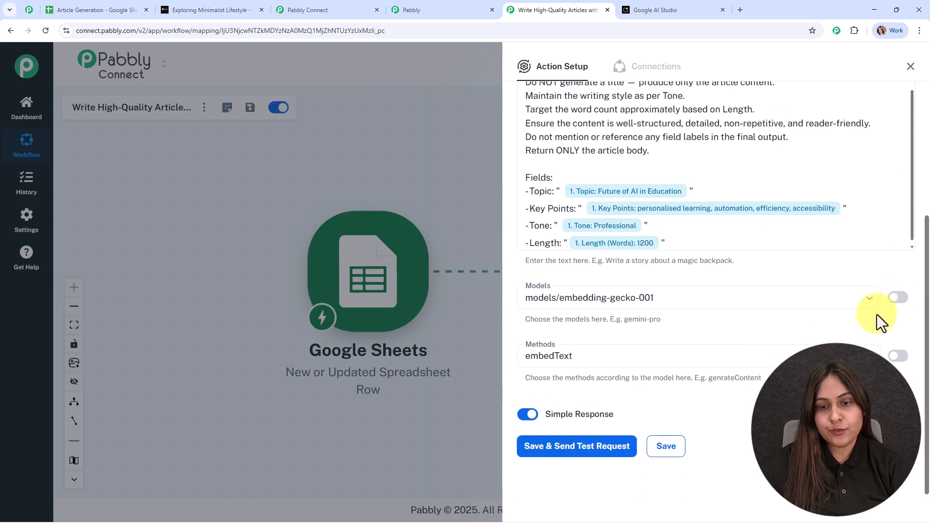
left_click(576, 298)
left_click(850, 298)
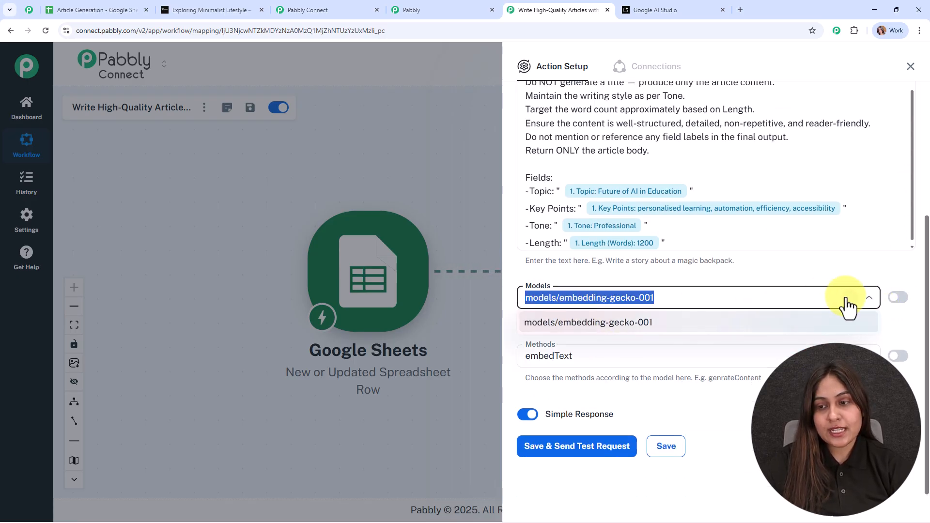
left_click(686, 299)
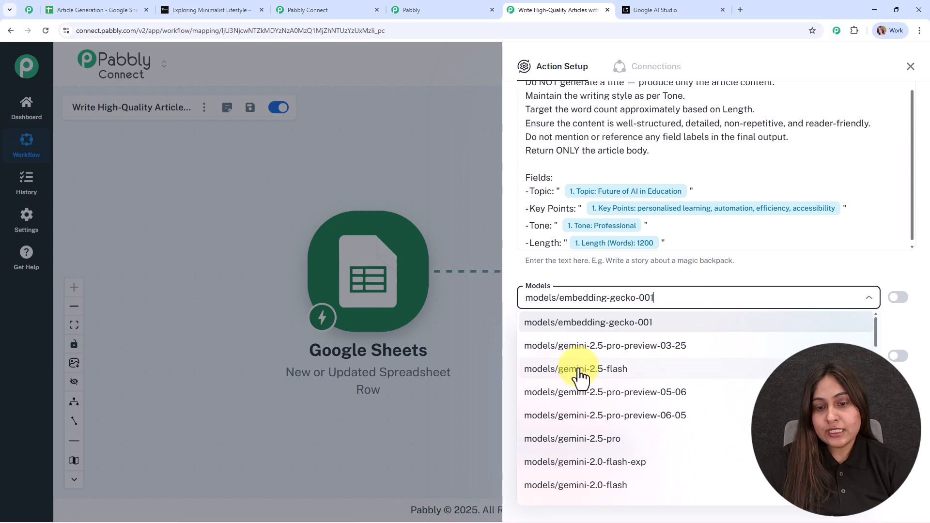
left_click(634, 370)
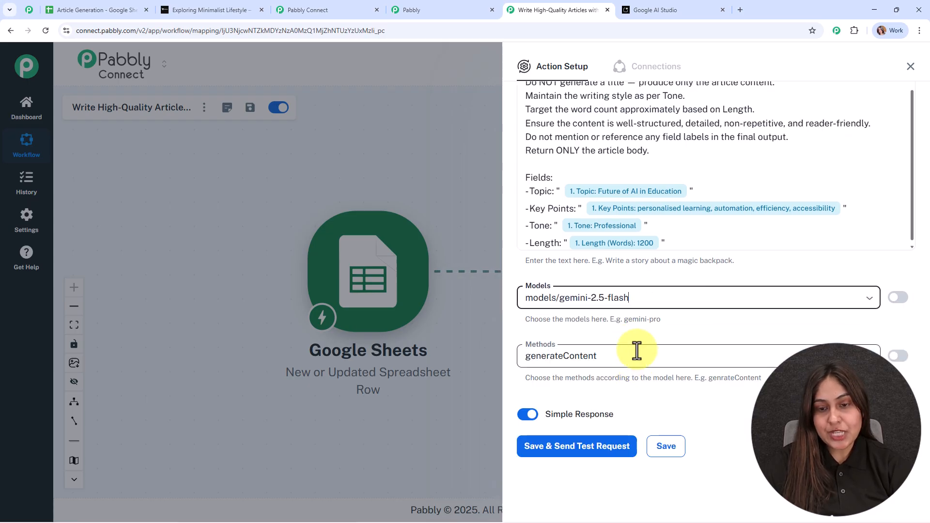
left_click(590, 356)
left_click(606, 383)
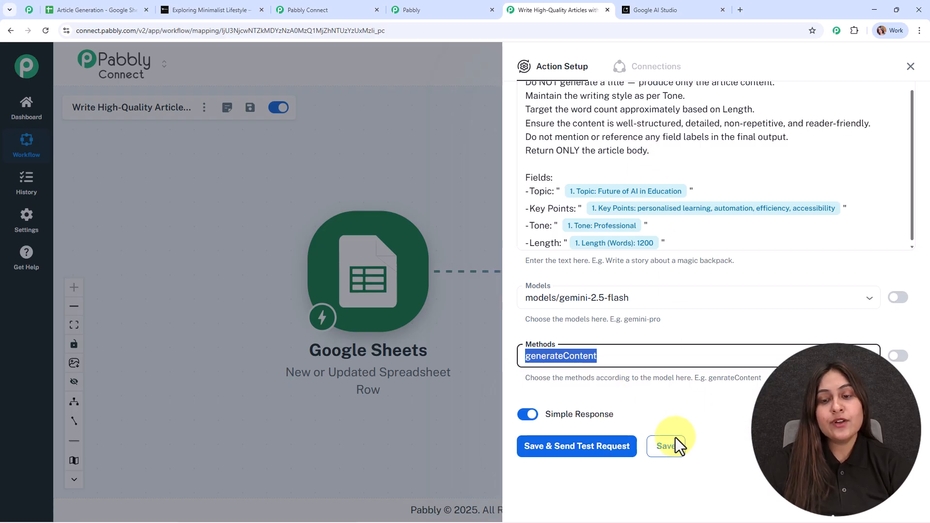
Save the Gemini action with a test request and review the generated article text in the response
left_click(572, 455)
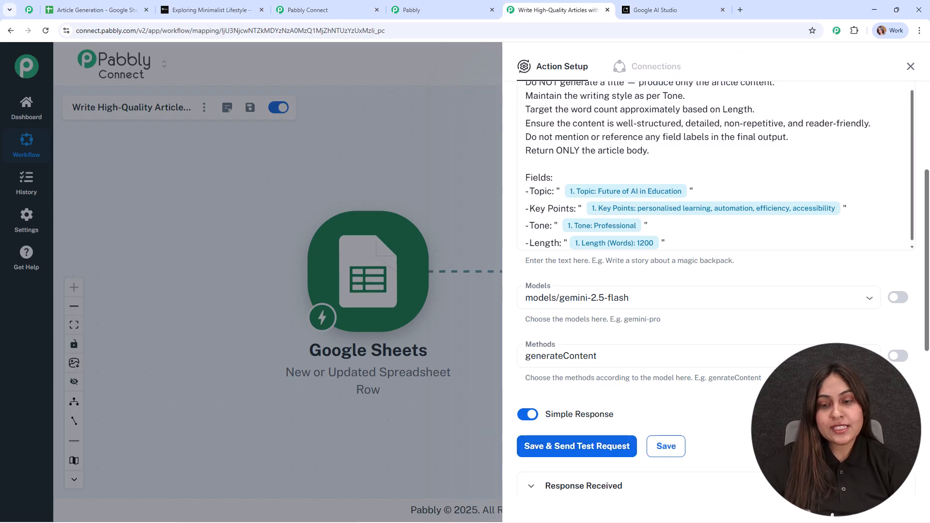
scroll(795, 426, "down", 4)
scroll(775, 412, "down", 3)
scroll(737, 387, "up", 3)
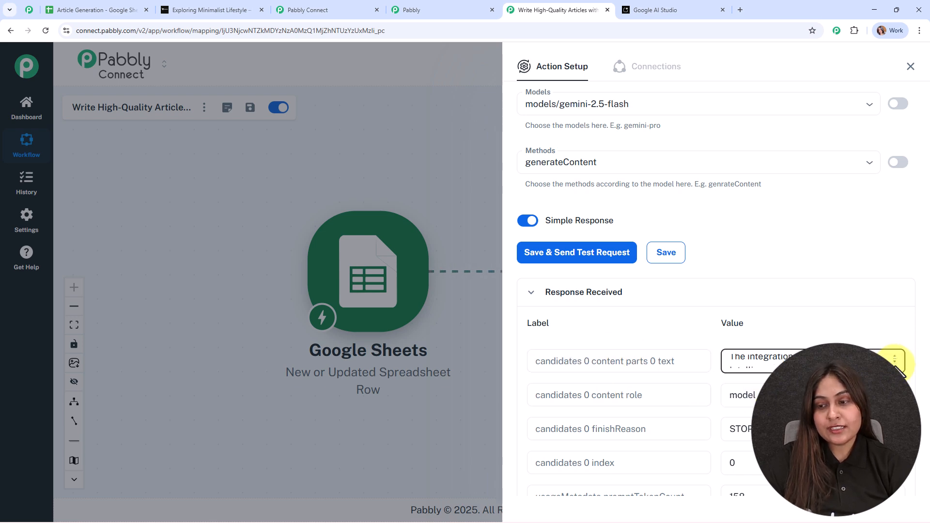
left_click_drag(894, 361, 897, 509)
scroll(814, 427, "down", 3)
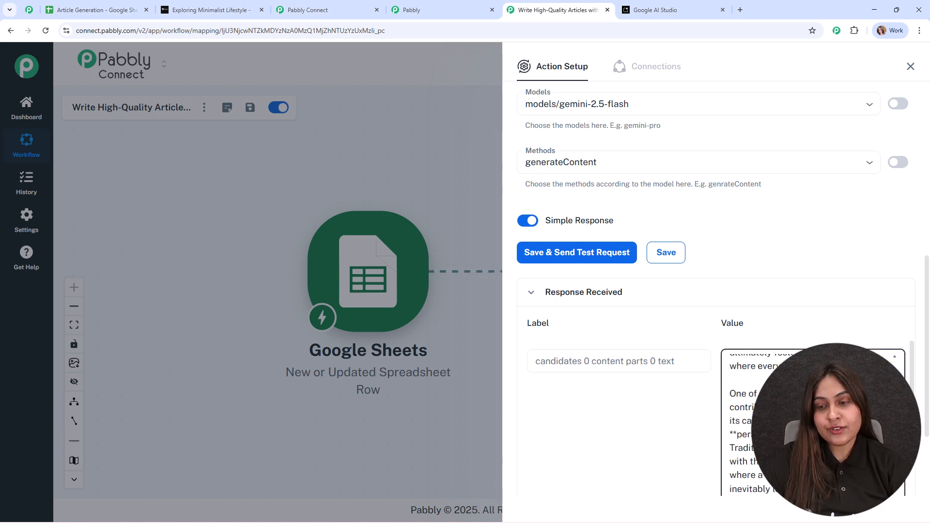
scroll(814, 427, "down", 5)
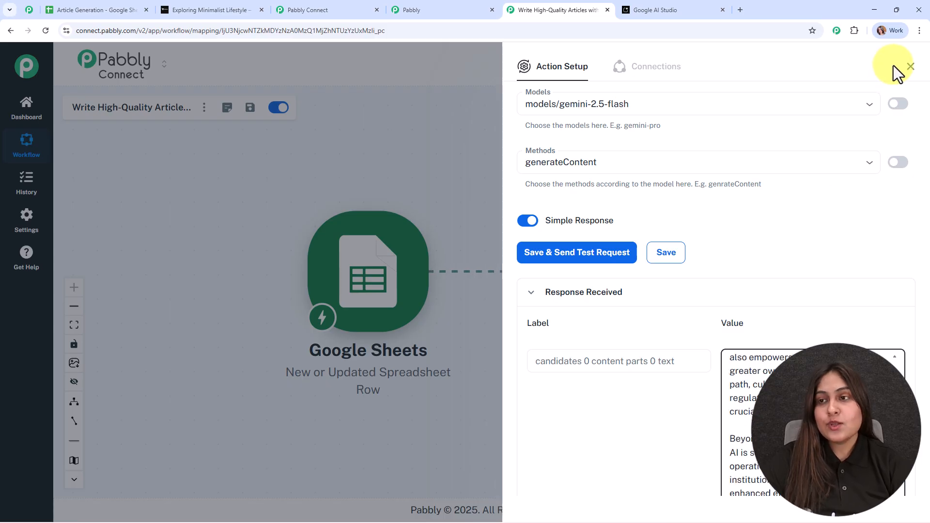
Add a WordPress action step after the Gemini step and choose Create a Post as its event
left_click(911, 68)
left_click_drag(505, 150, 380, 124)
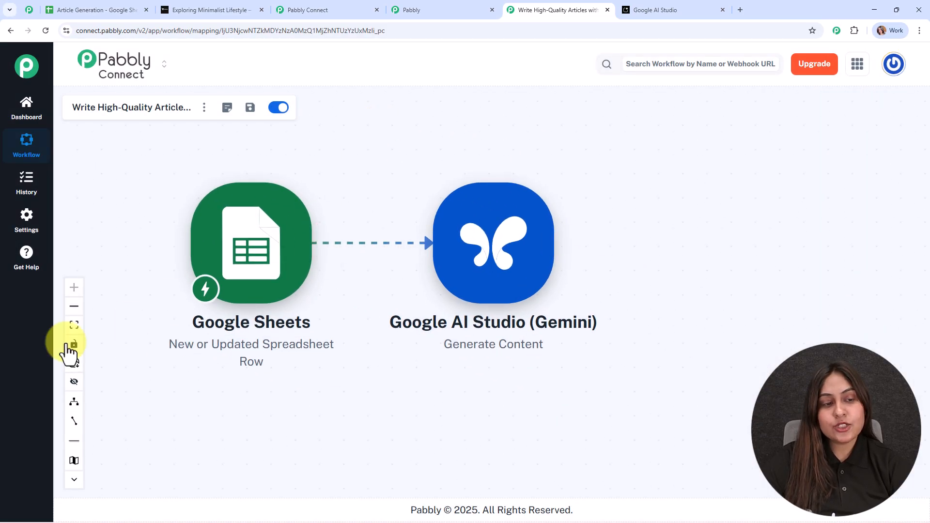
left_click(73, 306)
left_click_drag(437, 160, 390, 155)
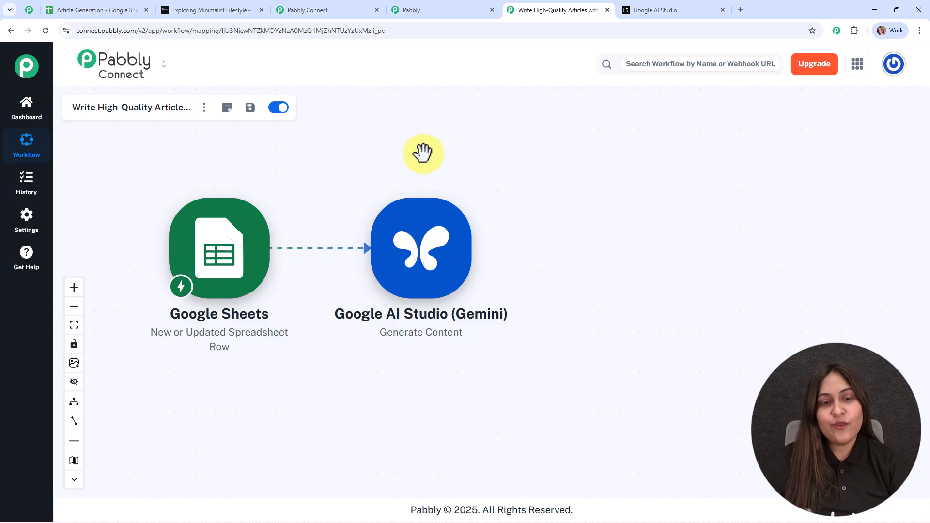
mouse_move(474, 265)
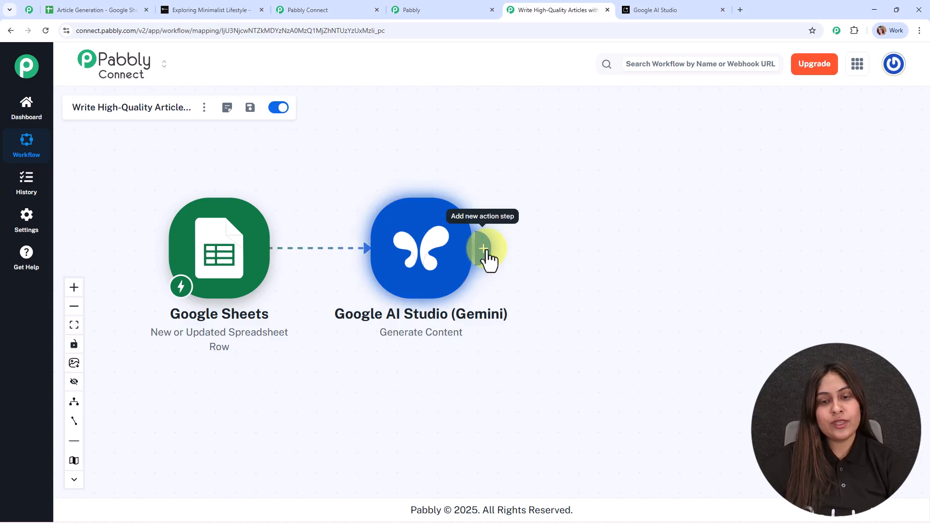
left_click(484, 250)
type("word")
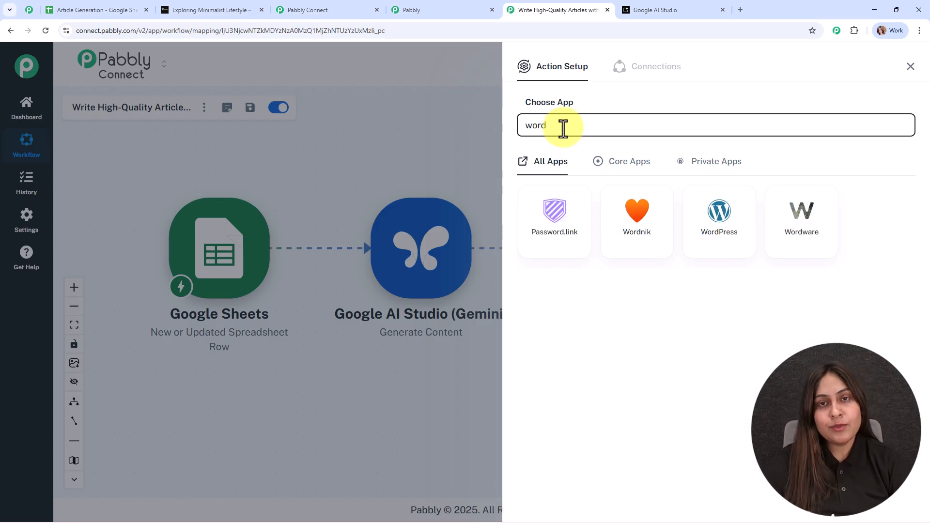
left_click(729, 240)
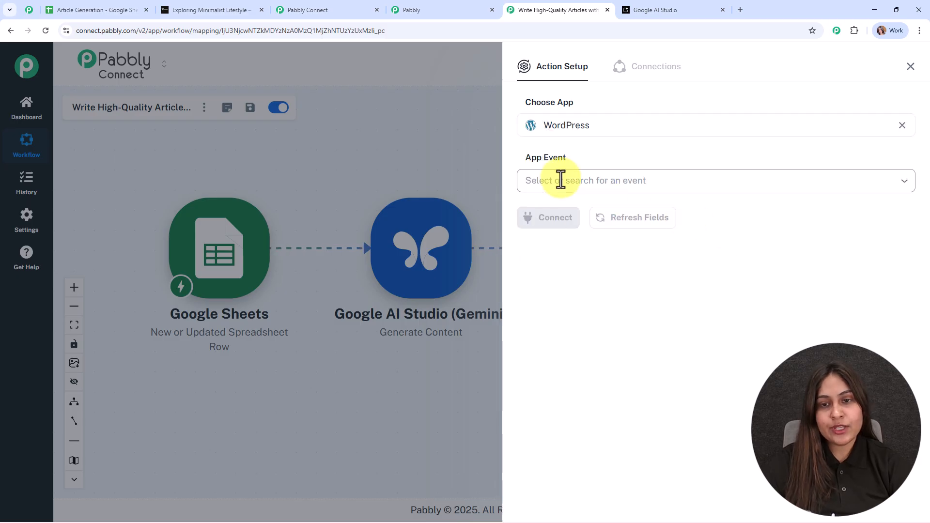
left_click(560, 181)
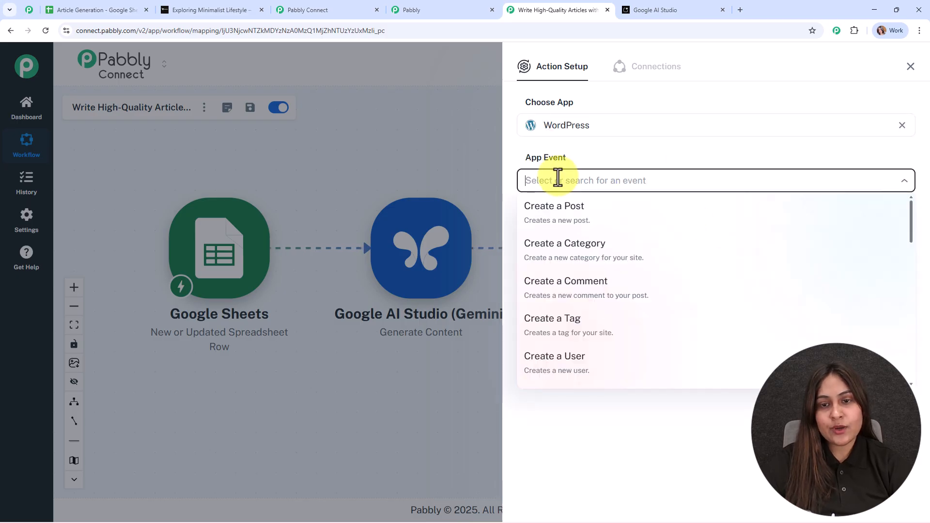
left_click(567, 220)
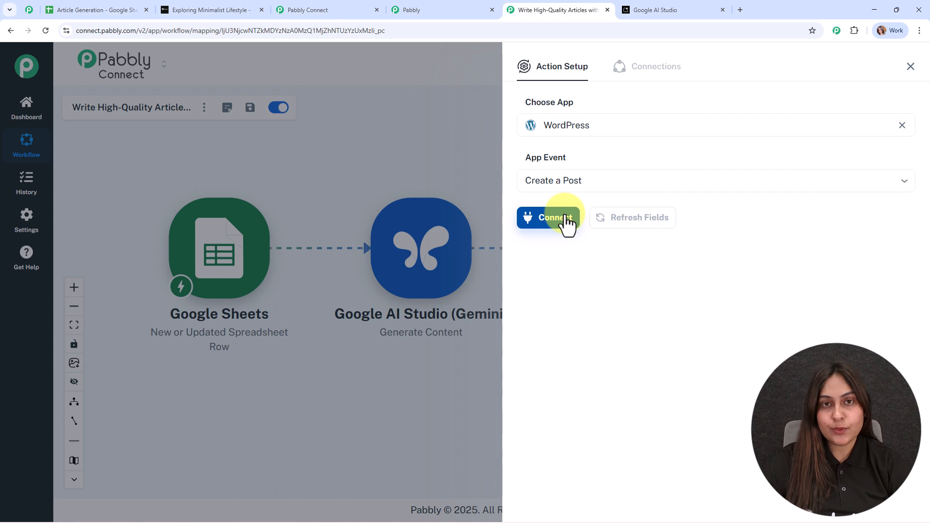
Start a new WordPress connection and fill in the saved WordPress username and password
left_click(555, 217)
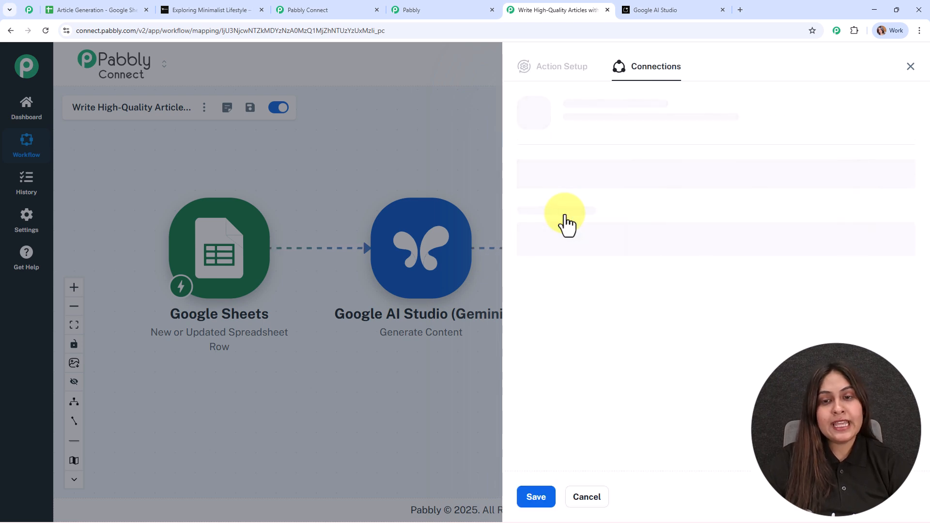
left_click(577, 160)
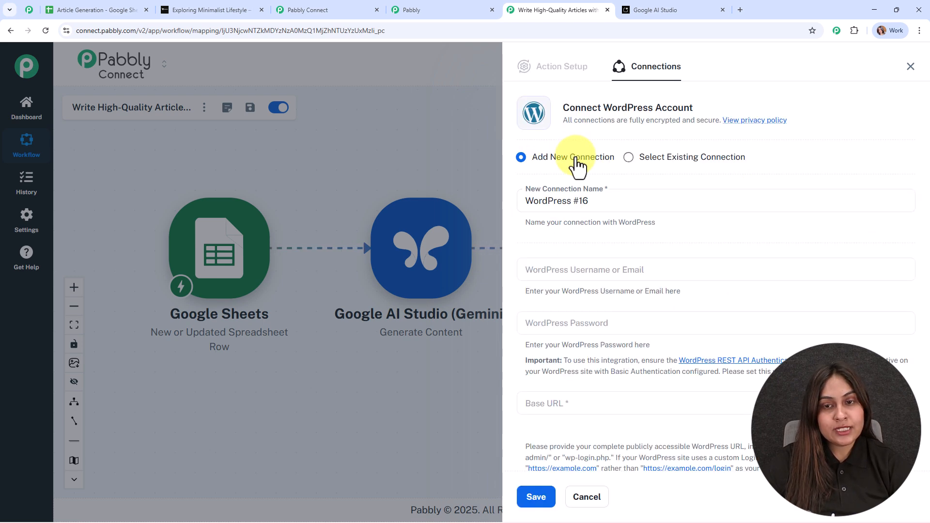
scroll(731, 240, "down", 2)
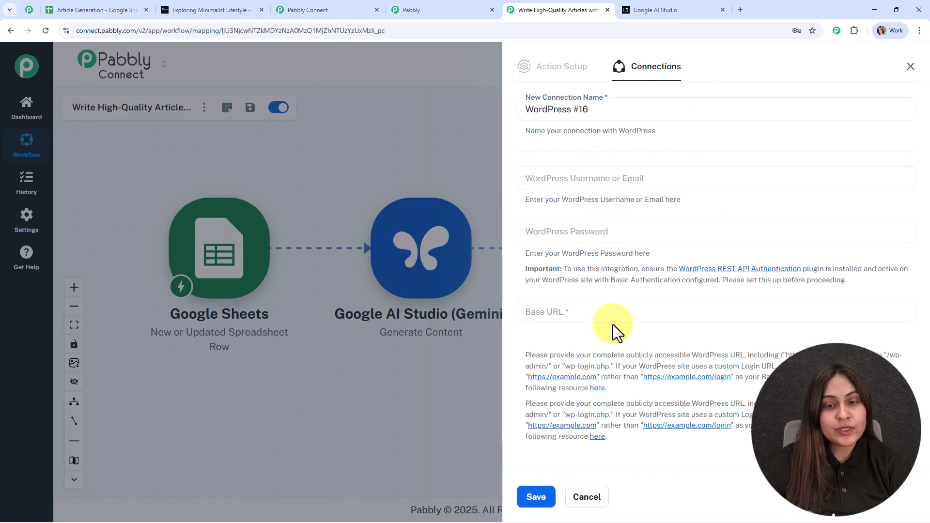
left_click(583, 177)
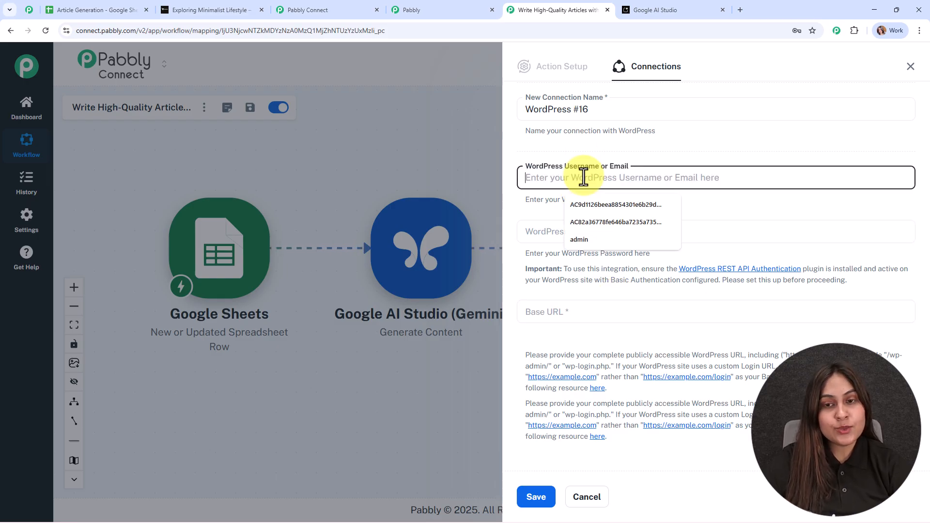
left_click(586, 237)
left_click(546, 235)
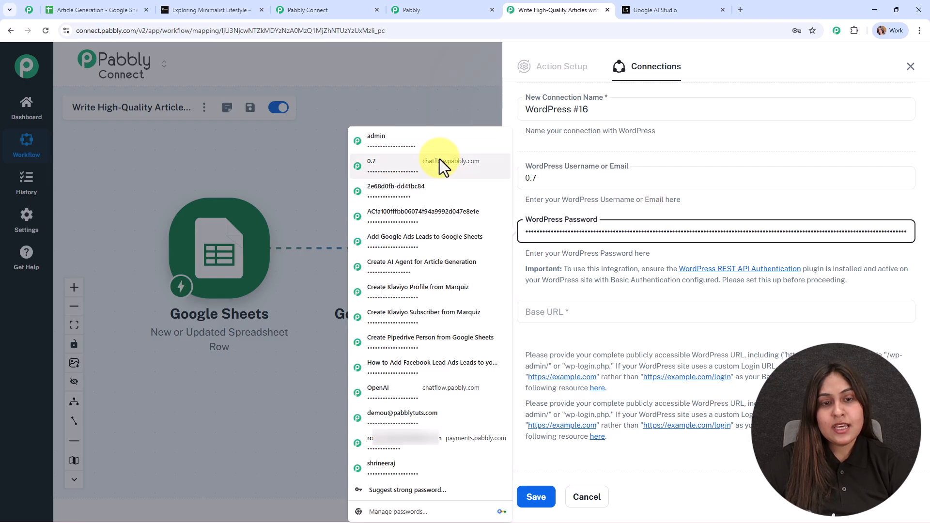
left_click(430, 143)
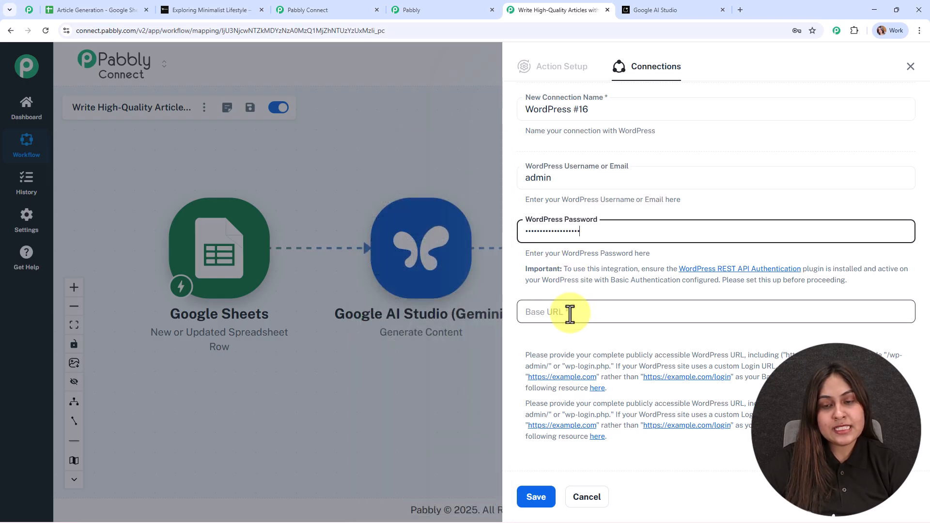
left_click(169, 10)
left_click_drag(75, 31, 115, 29)
left_click(601, 6)
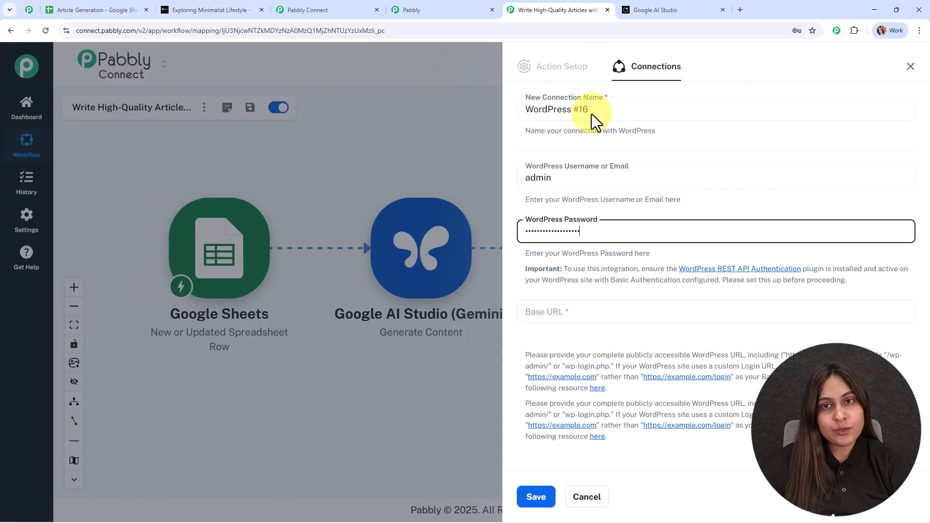
left_click(556, 314)
left_click(586, 339)
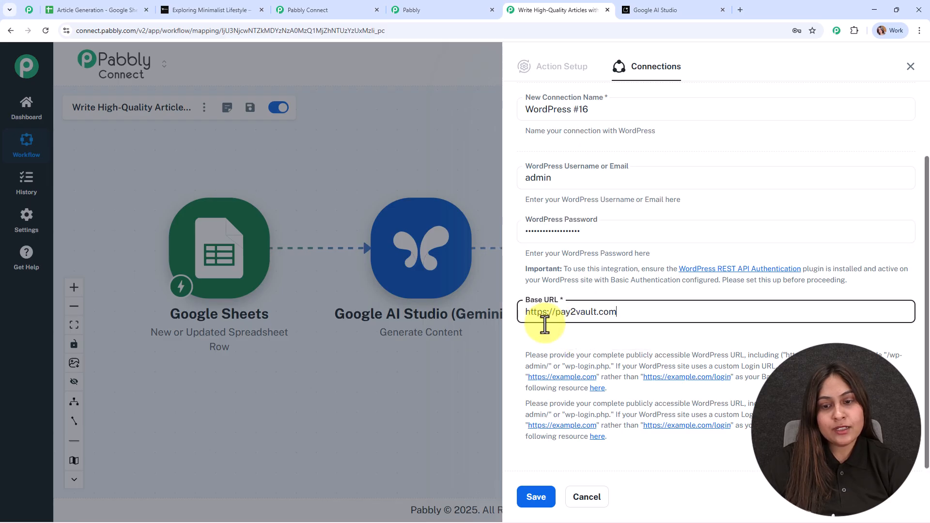
left_click(536, 498)
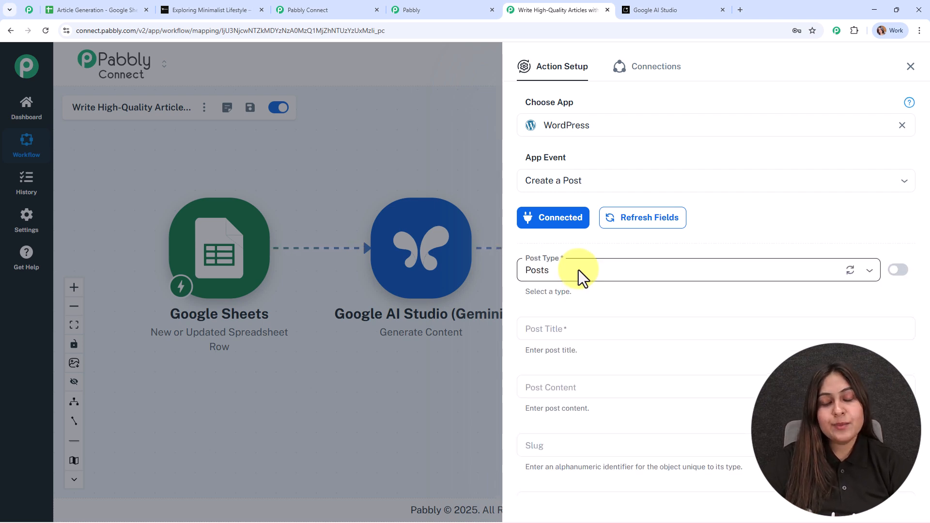
Keep the post type as Posts and map the Topic value from the Google Sheets trigger to the post title
left_click(577, 270)
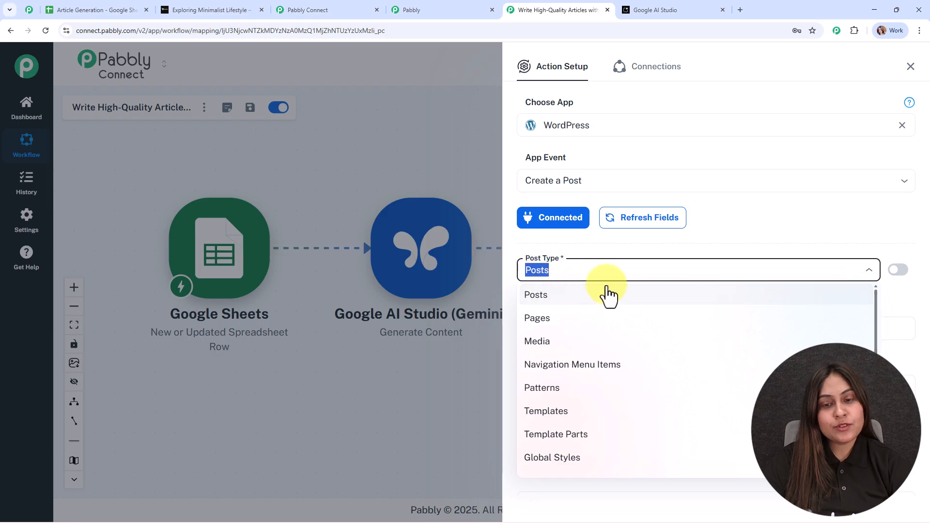
left_click(613, 253)
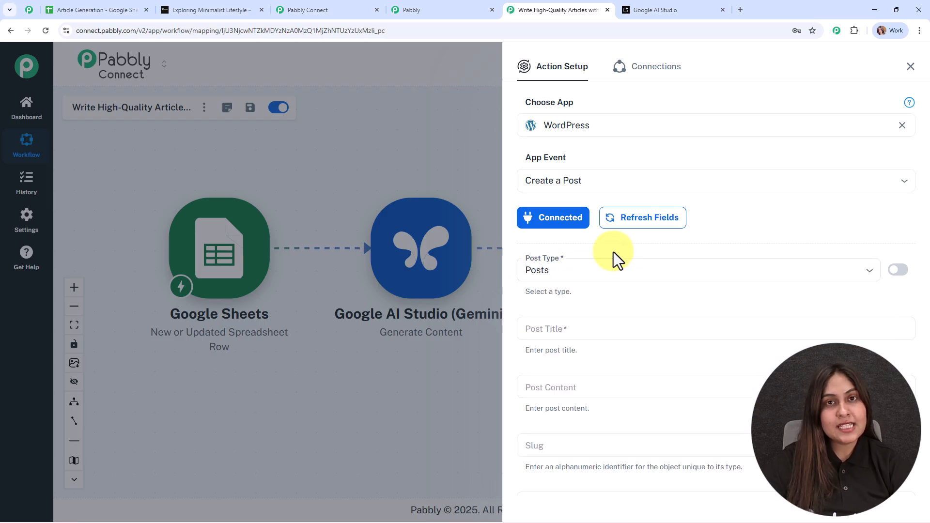
scroll(635, 310, "down", 3)
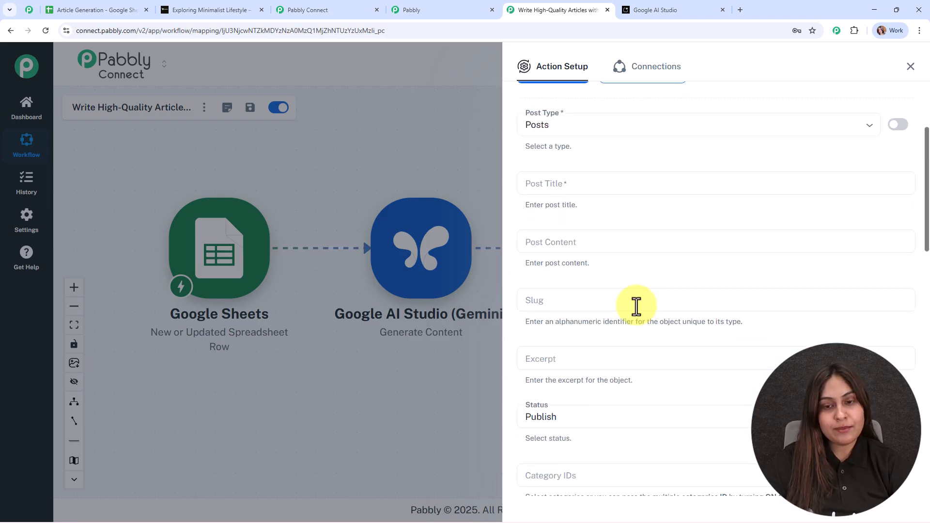
left_click(592, 180)
left_click(602, 253)
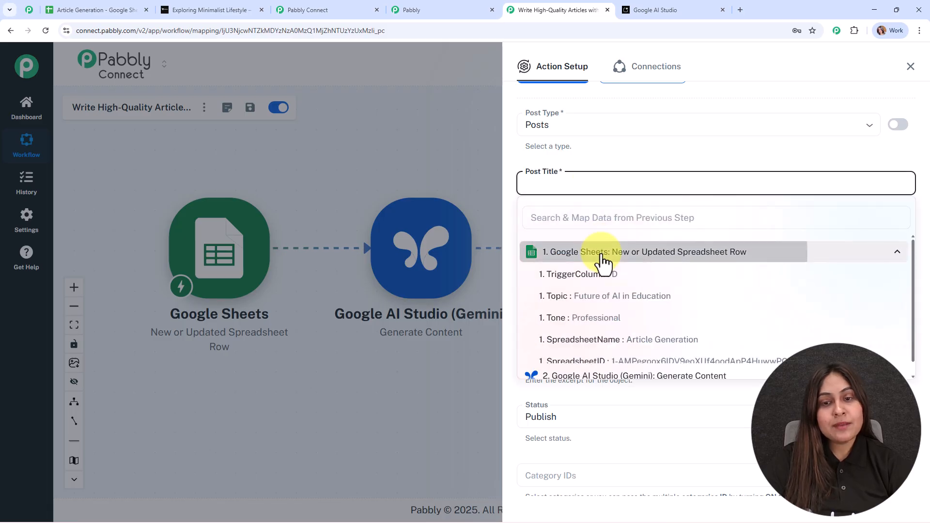
left_click(625, 296)
left_click(444, 137)
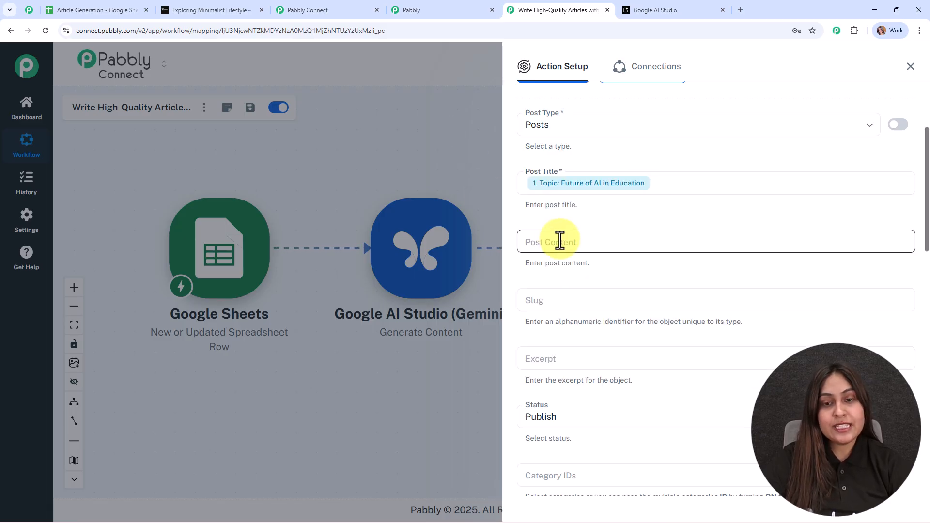
Map the Gemini step's generated text (candidates 0 content parts 0 text) to the post content
scroll(557, 214, "down", 1)
left_click(557, 187)
left_click(600, 303)
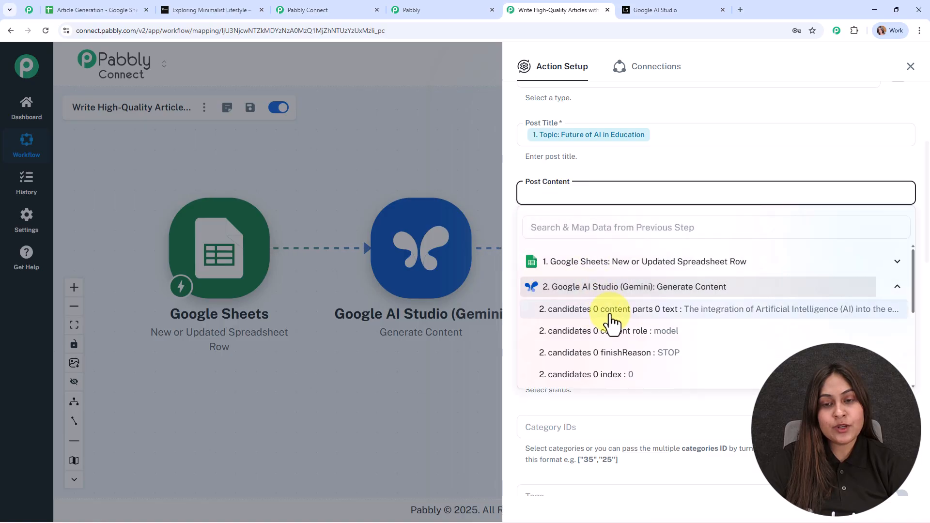
left_click(606, 310)
left_click(385, 354)
scroll(703, 310, "down", 5)
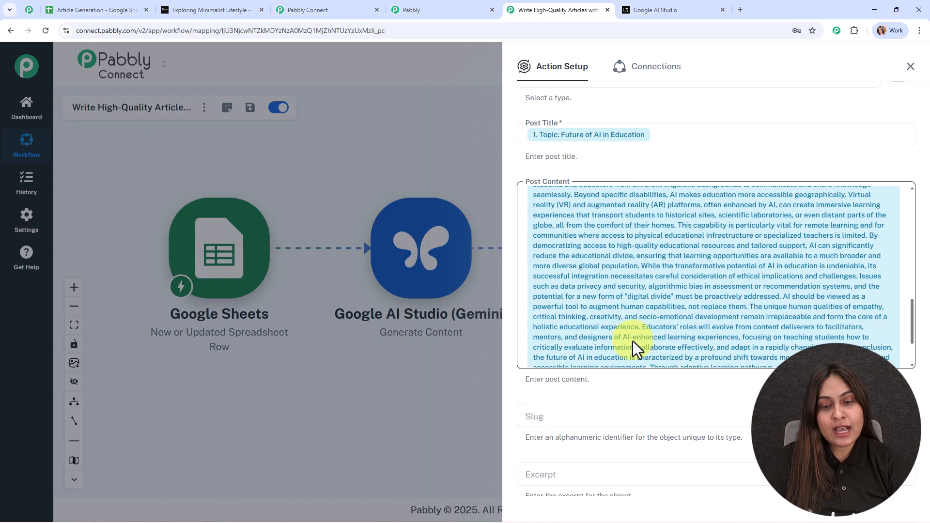
Set the WordPress post's status to Draft
scroll(611, 374, "down", 4)
scroll(576, 285, "down", 3)
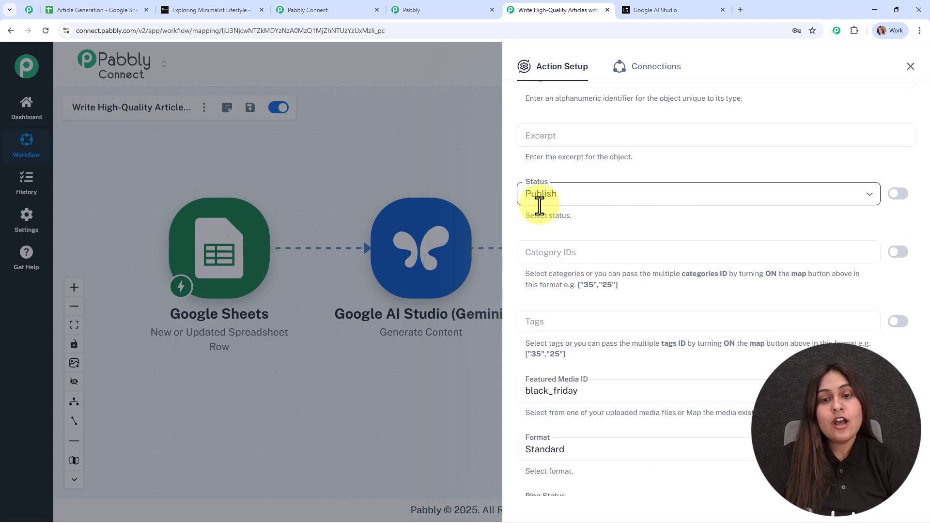
left_click(548, 194)
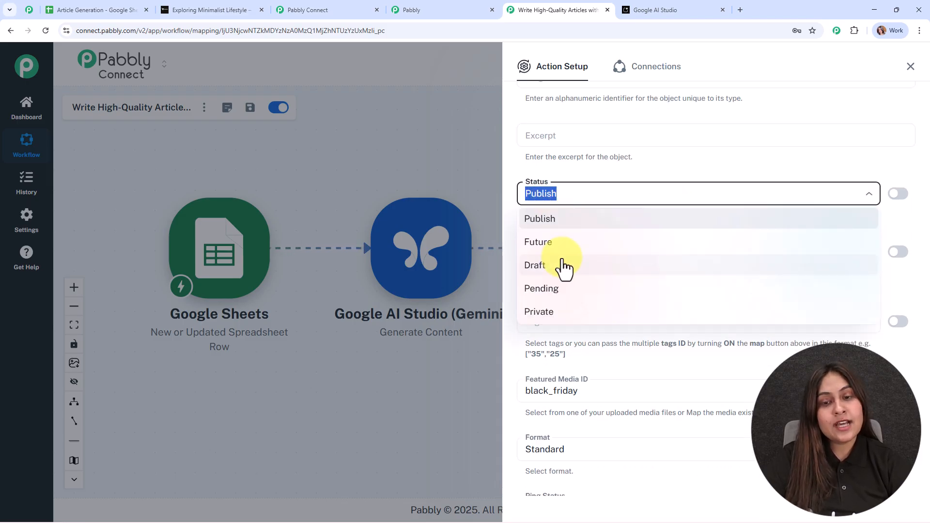
left_click(564, 266)
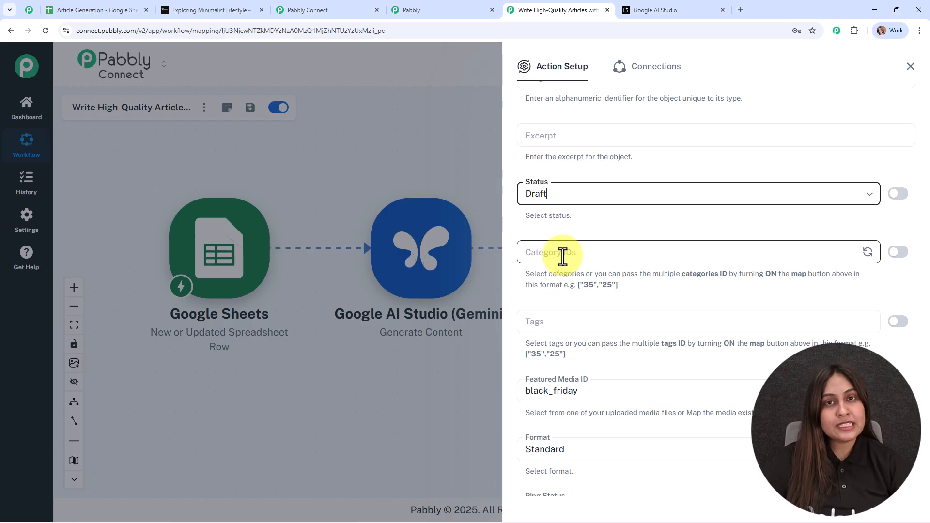
left_click(573, 190)
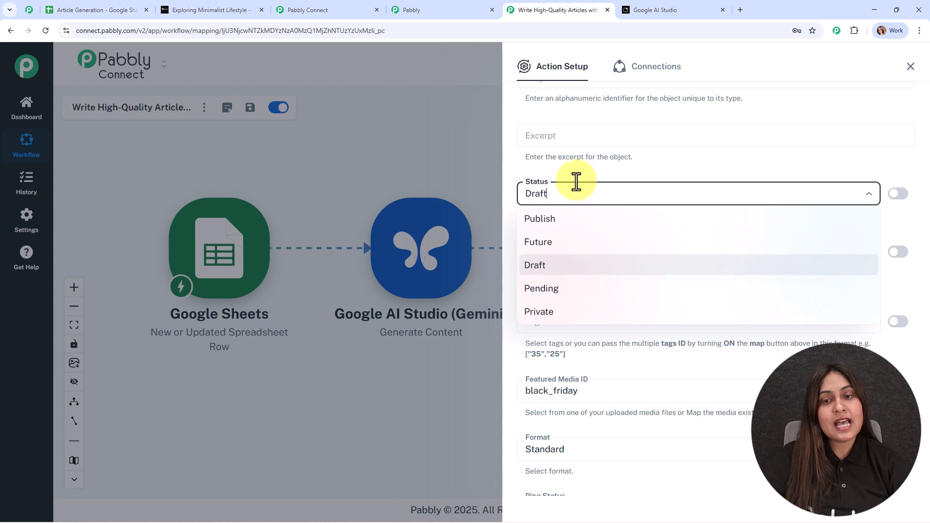
left_click(572, 175)
Turn on mapping for the Featured Media ID and clear its black_friday value
scroll(586, 177, "down", 3)
scroll(688, 262, "down", 1)
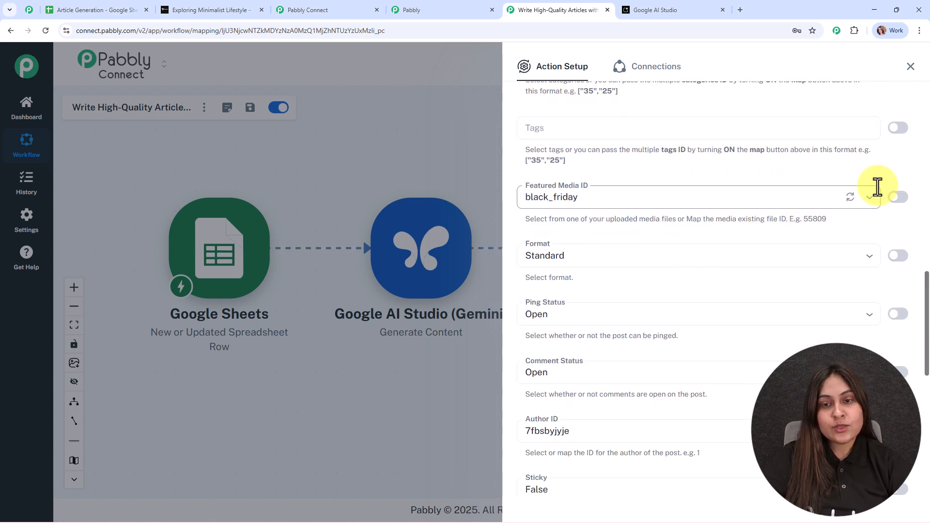
left_click(893, 203)
left_click(555, 201)
left_click_drag(554, 201, 504, 204)
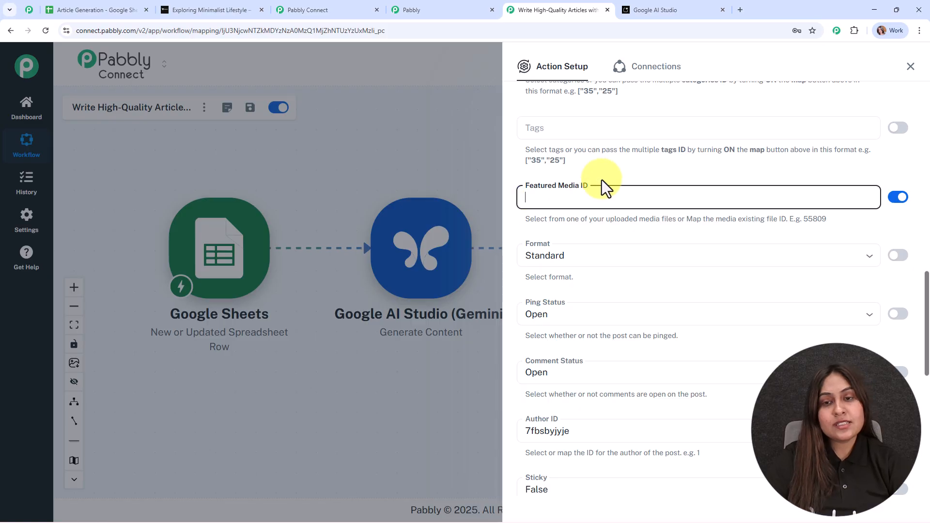
Keep the remaining post options as they are, save and send the WordPress test request, review the response and close the step's setup
scroll(632, 266, "down", 4)
scroll(632, 267, "down", 3)
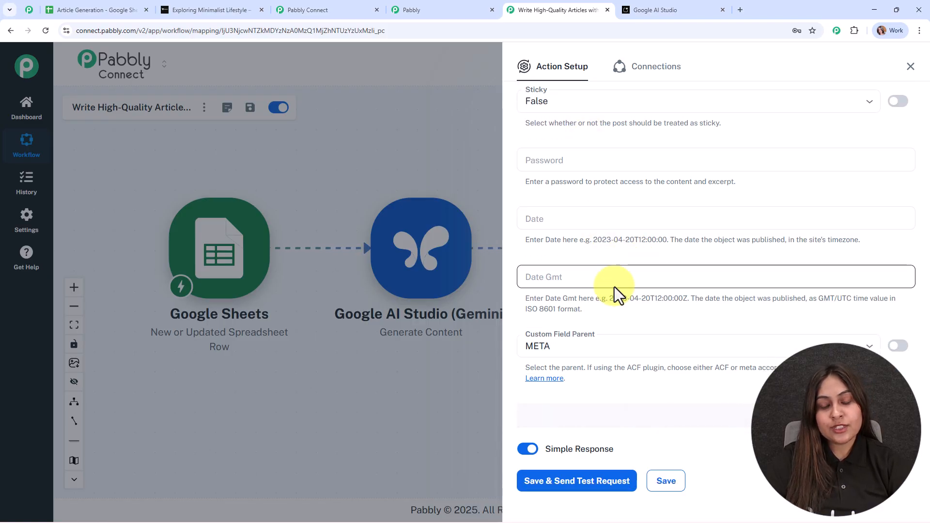
scroll(614, 287, "down", 1)
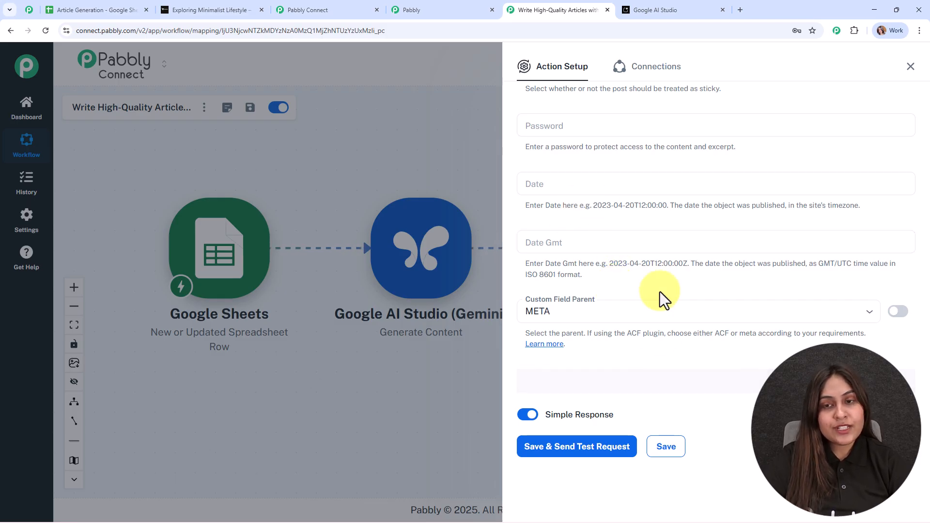
left_click(548, 449)
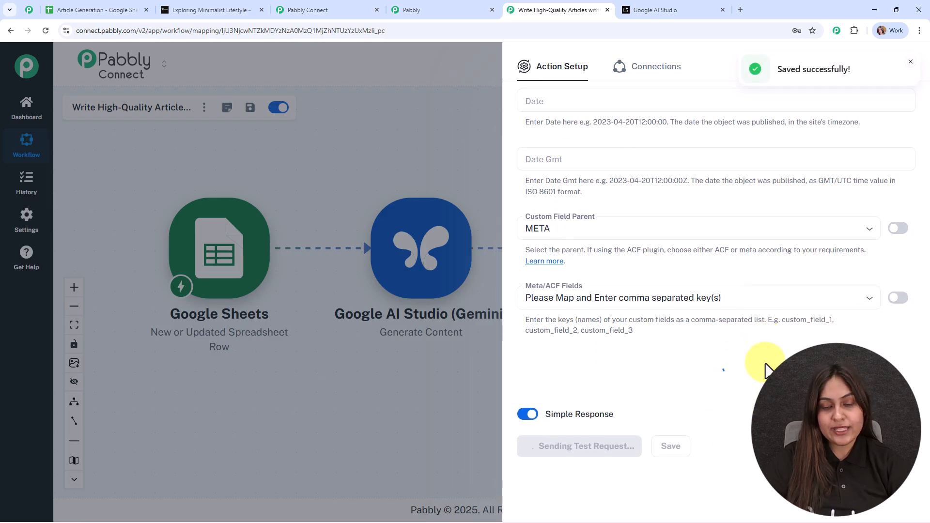
scroll(776, 353, "down", 7)
scroll(776, 353, "up", 5)
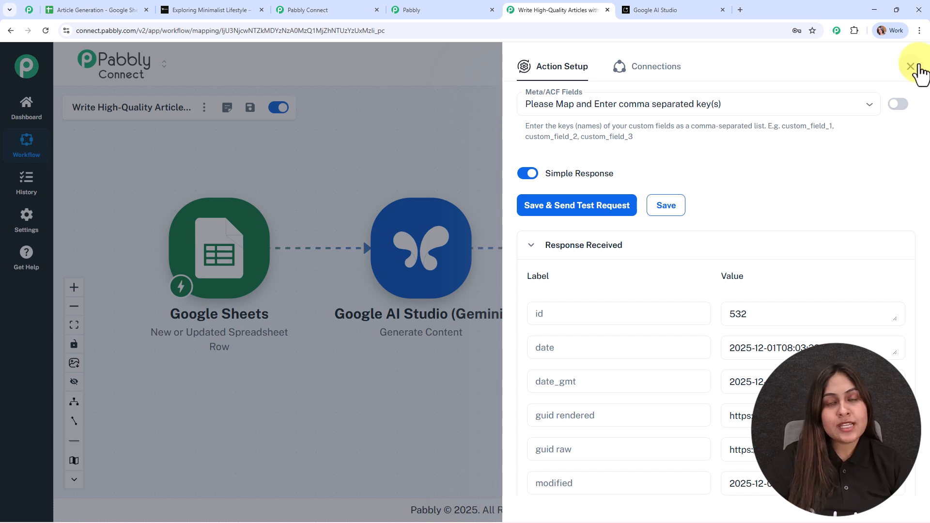
left_click(911, 67)
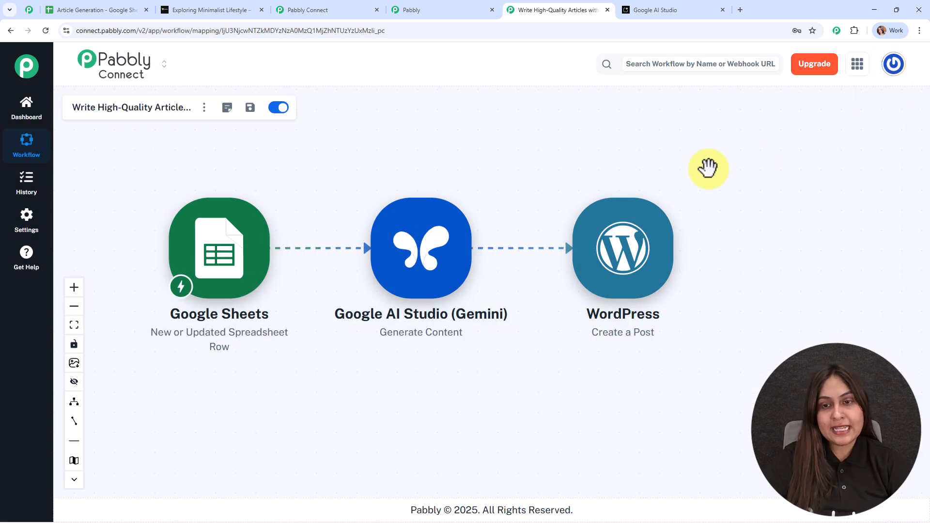
Preview the Future of AI in Education draft from the WordPress posts list and read through the article
left_click(208, 9)
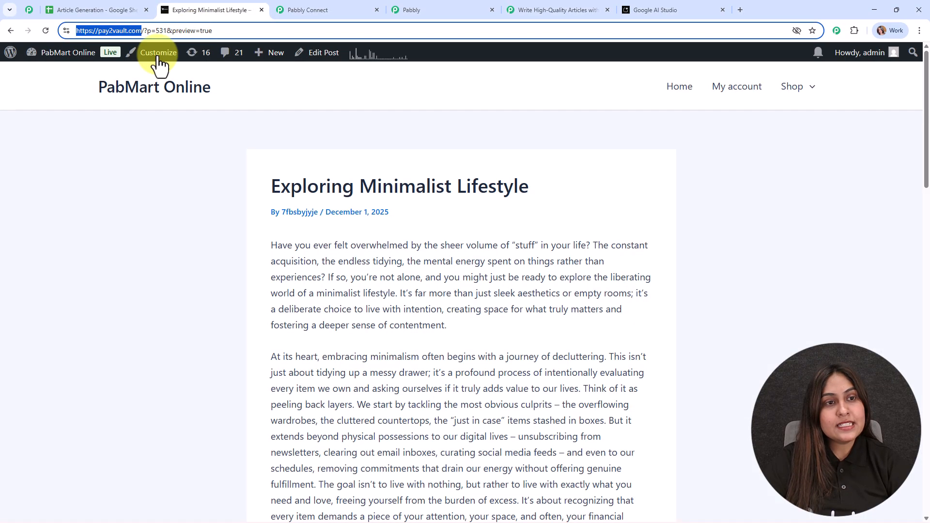
left_click(11, 30)
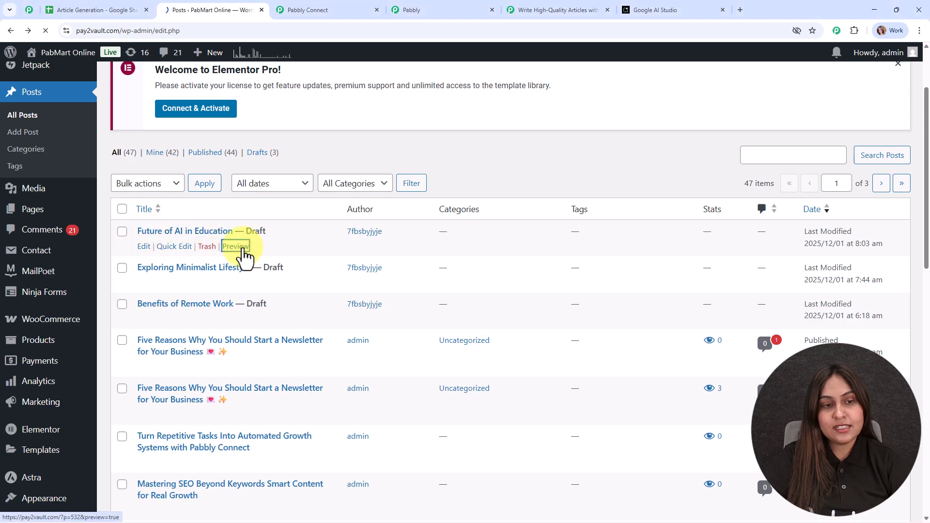
left_click(237, 247)
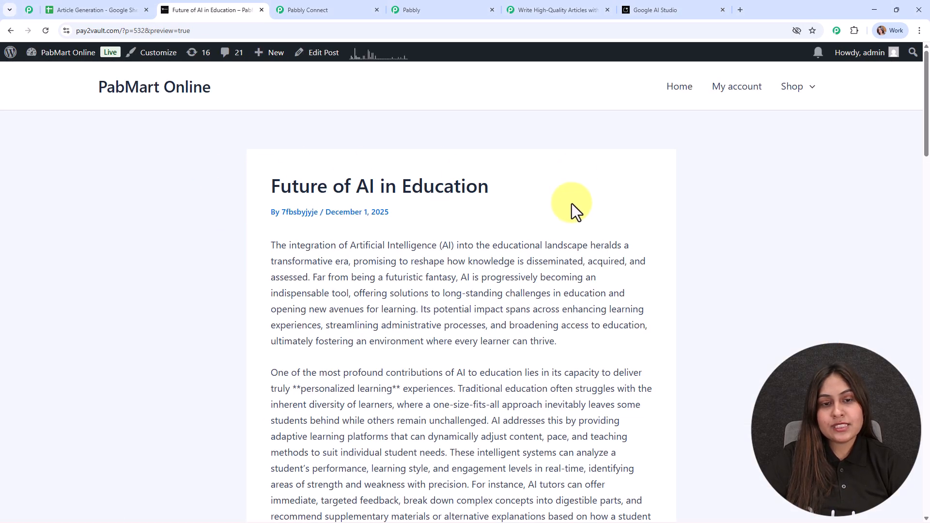
scroll(574, 223, "down", 12)
scroll(574, 223, "down", 8)
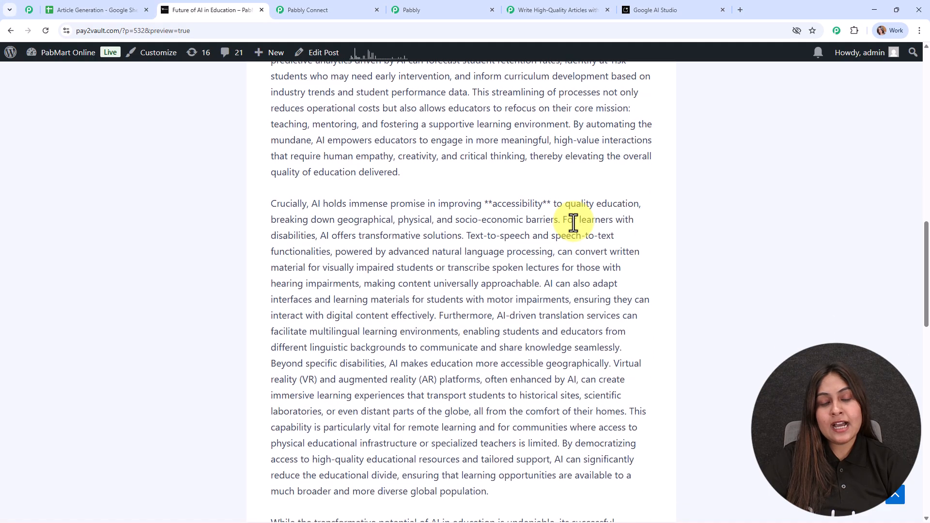
Switch from the workflow to the Article Generation spreadsheet and enlarge it to 125% to examine the Status column
left_click(549, 9)
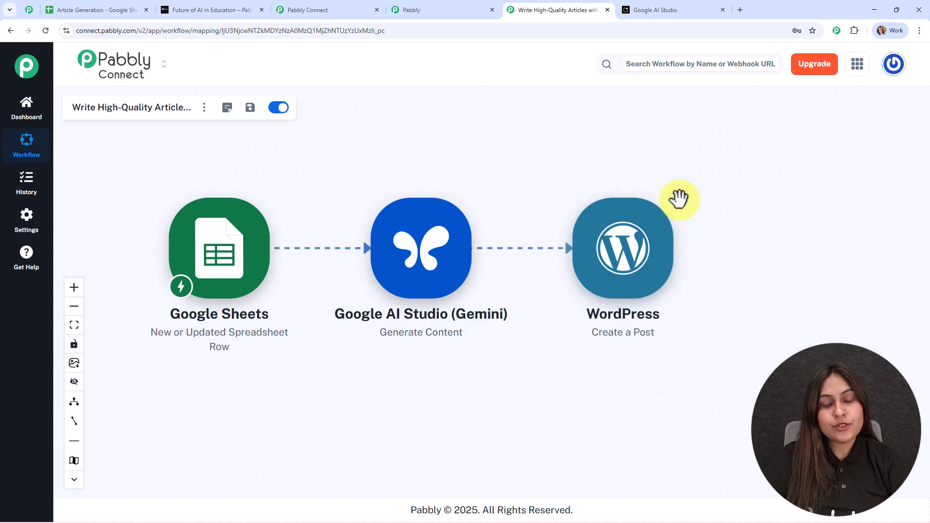
left_click(605, 233)
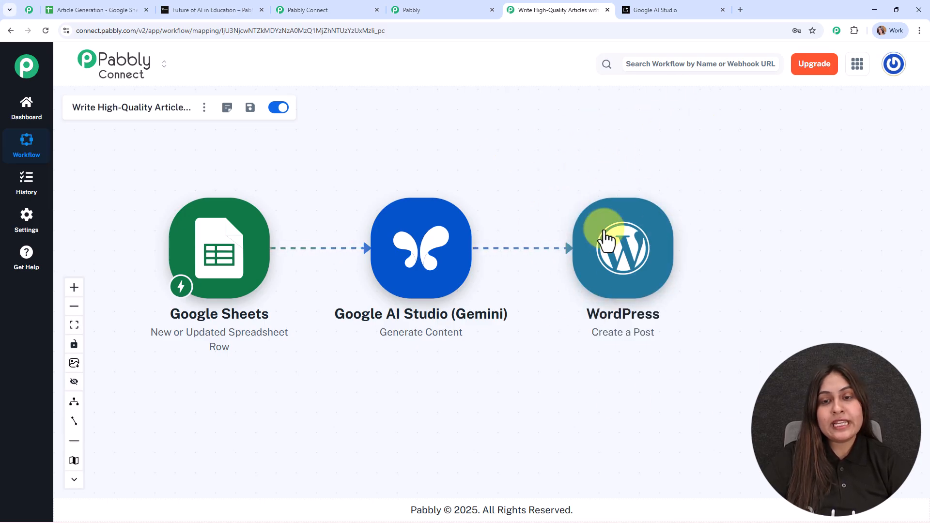
left_click(108, 9)
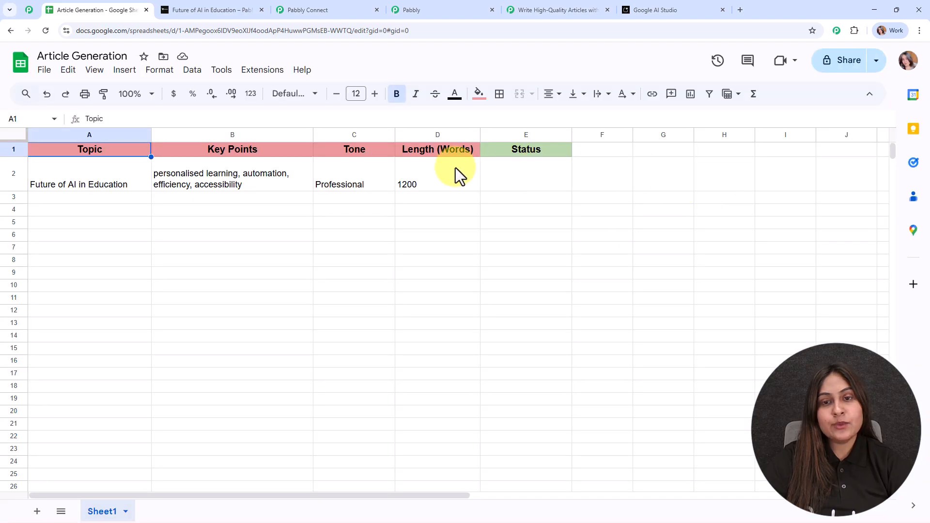
left_click(123, 93)
left_click(141, 194)
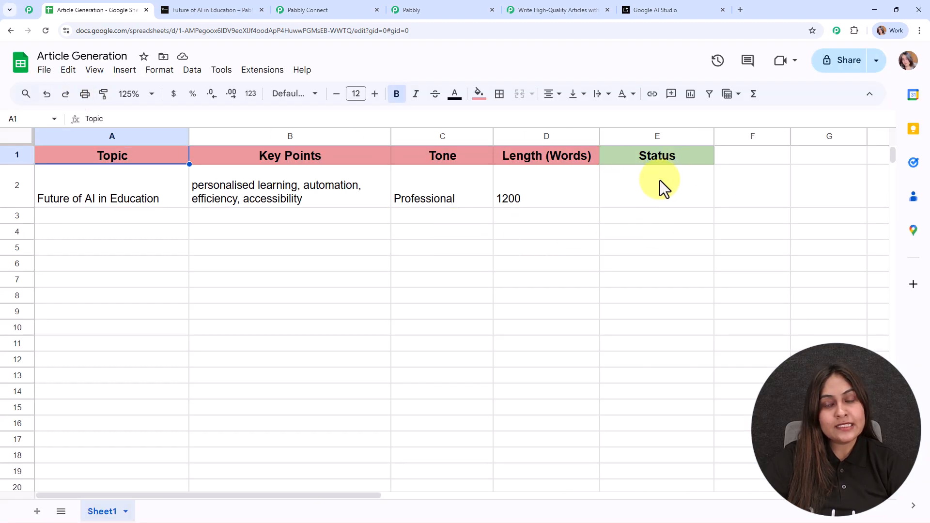
Back in the Pabbly workflow, add a Google Sheets action after the WordPress step and choose Update Cell Value as its event
left_click(525, 8)
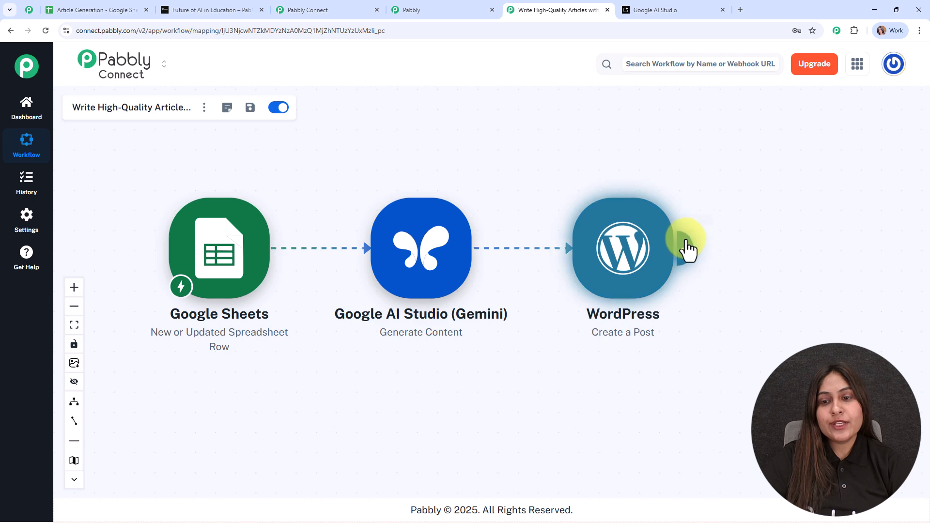
left_click(680, 245)
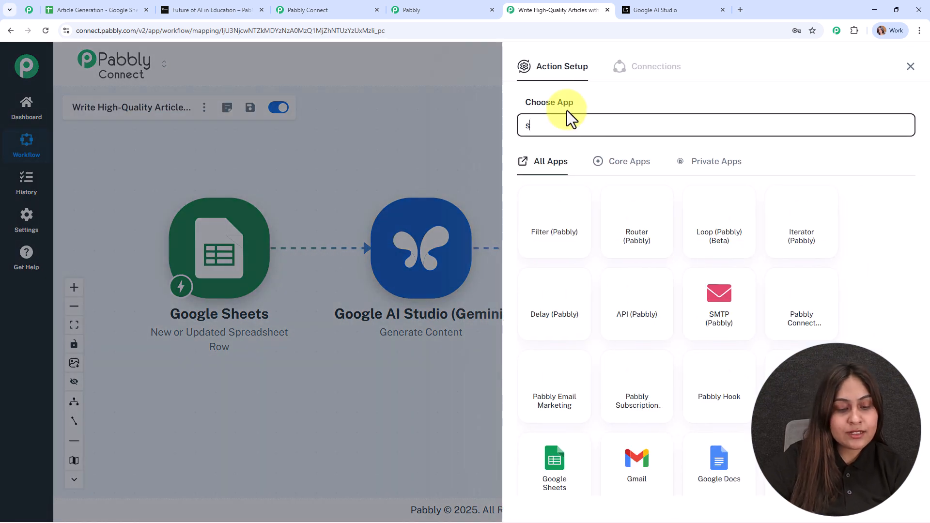
type("shee")
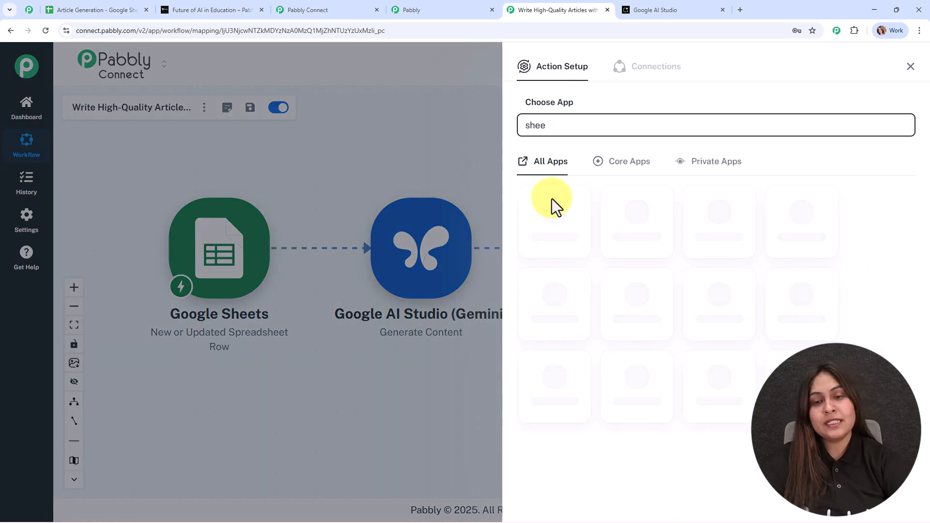
left_click(647, 225)
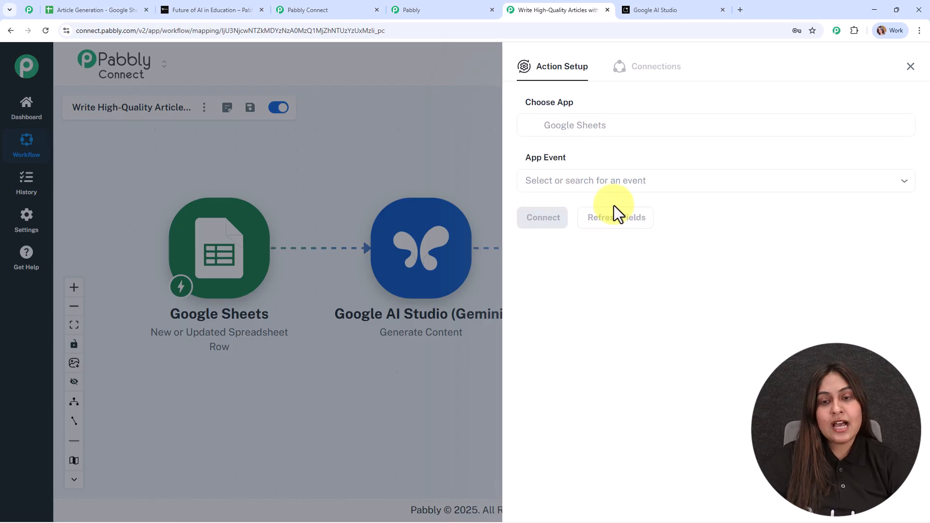
left_click(590, 182)
scroll(606, 297, "down", 10)
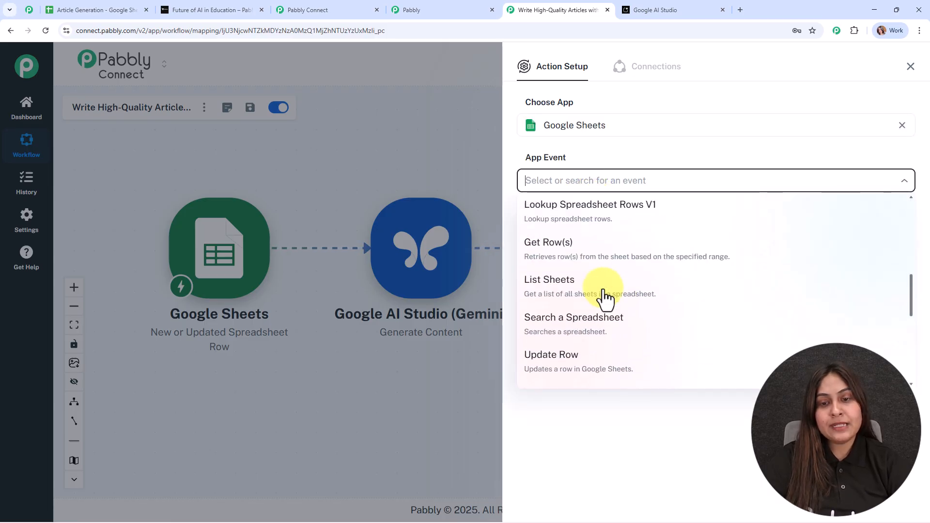
left_click(597, 293)
Create a new Google Sheets connection by signing in with the Pabbly Google account and granting access
left_click(556, 219)
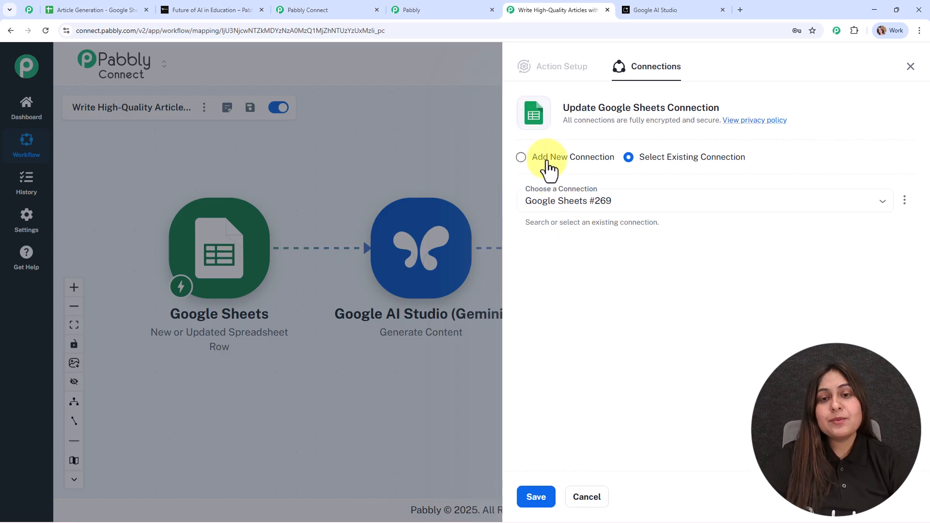
left_click(547, 164)
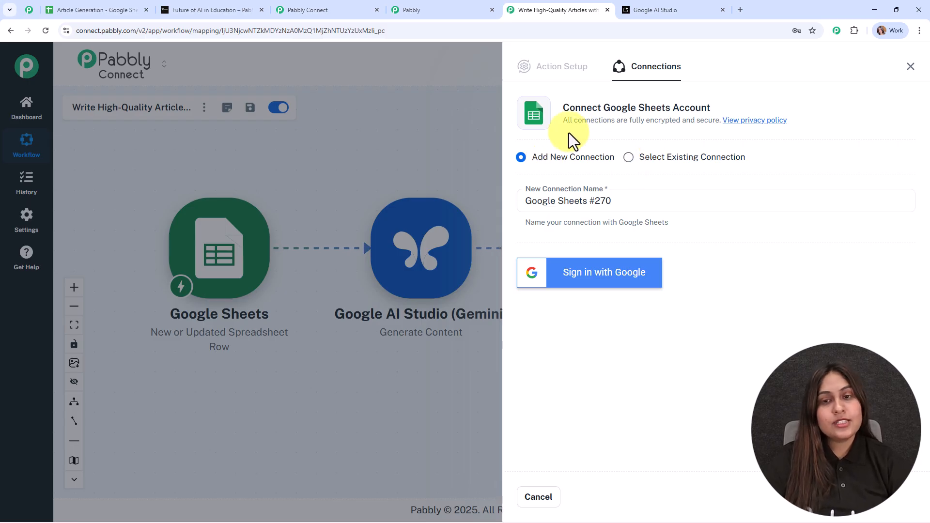
left_click(624, 286)
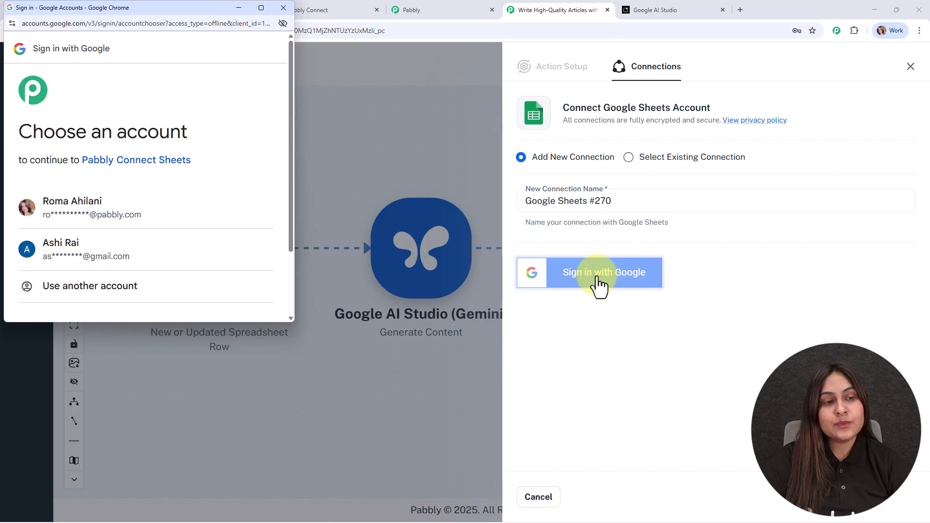
left_click(209, 220)
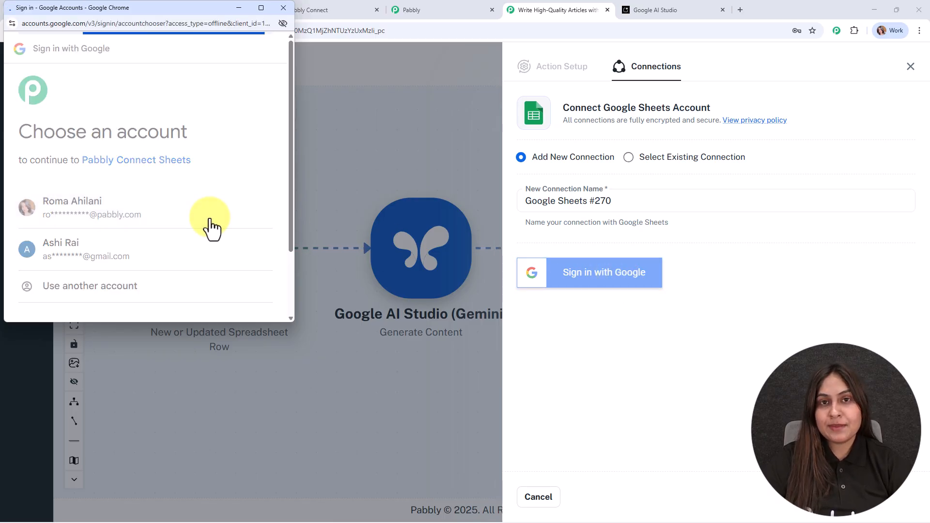
left_click(224, 264)
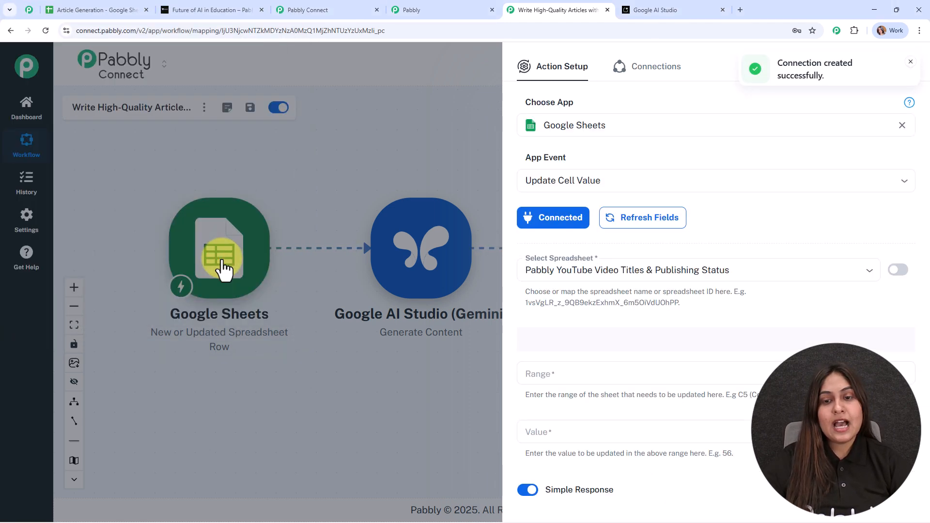
Select the Article Generation spreadsheet and its Sheet1 as the target of the cell update
scroll(793, 208, "down", 2)
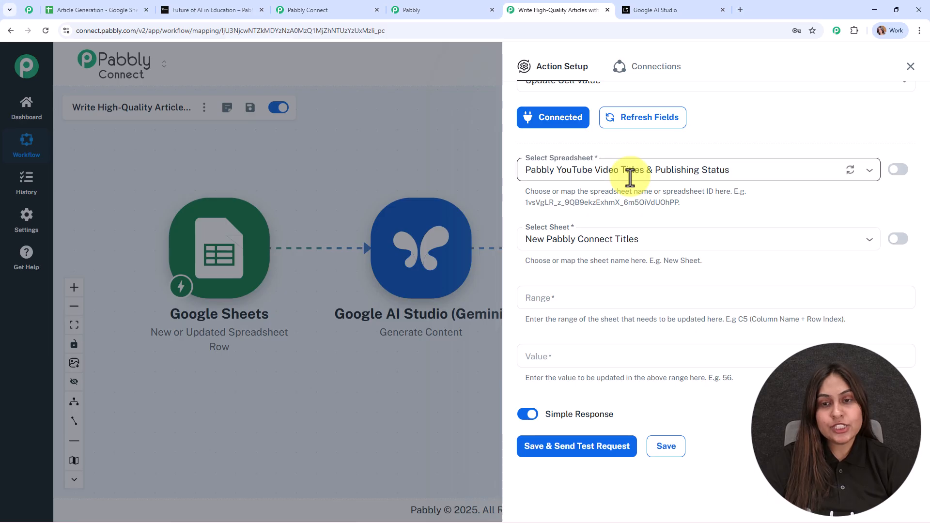
left_click(116, 9)
left_click(562, 11)
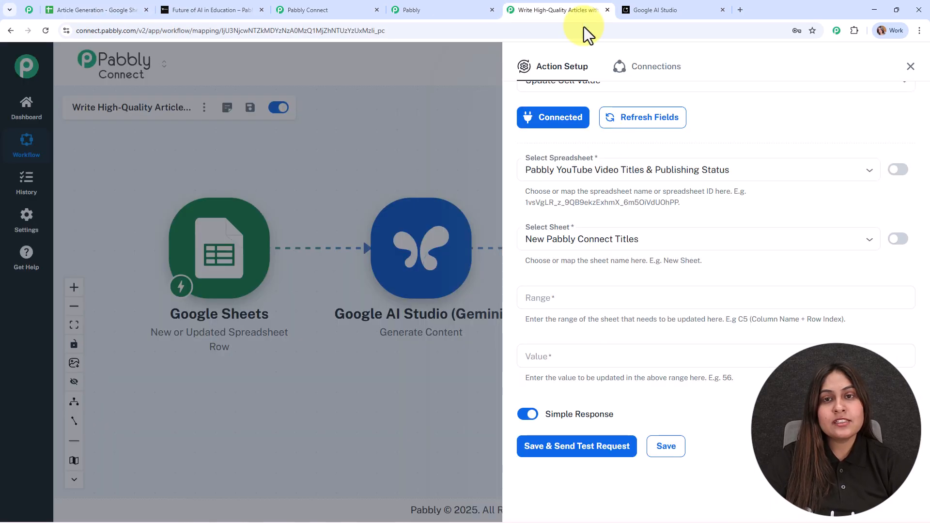
left_click(600, 170)
left_click(578, 215)
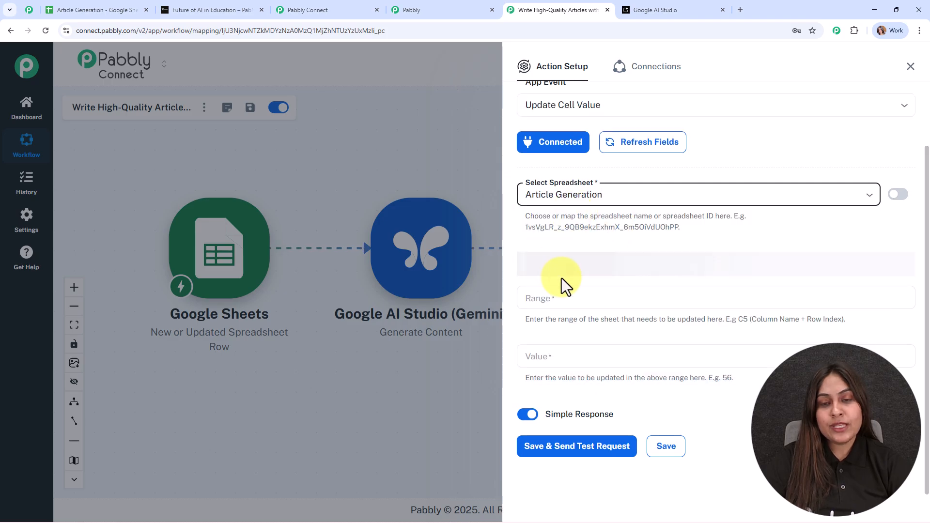
left_click(605, 235)
left_click(607, 265)
left_click(574, 275)
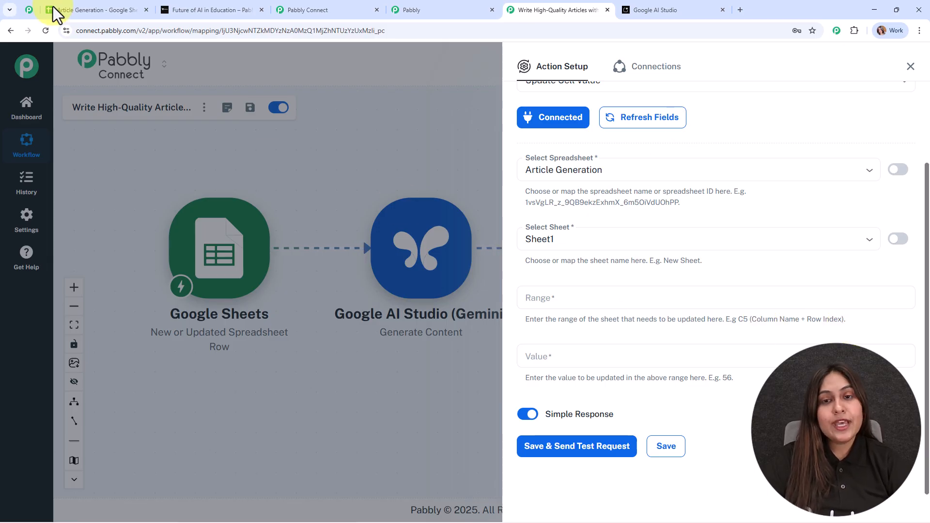
Check the Status column's letter in the Article Generation spreadsheet and set the update range to E followed by the trigger's mapped RowIndex
left_click(113, 9)
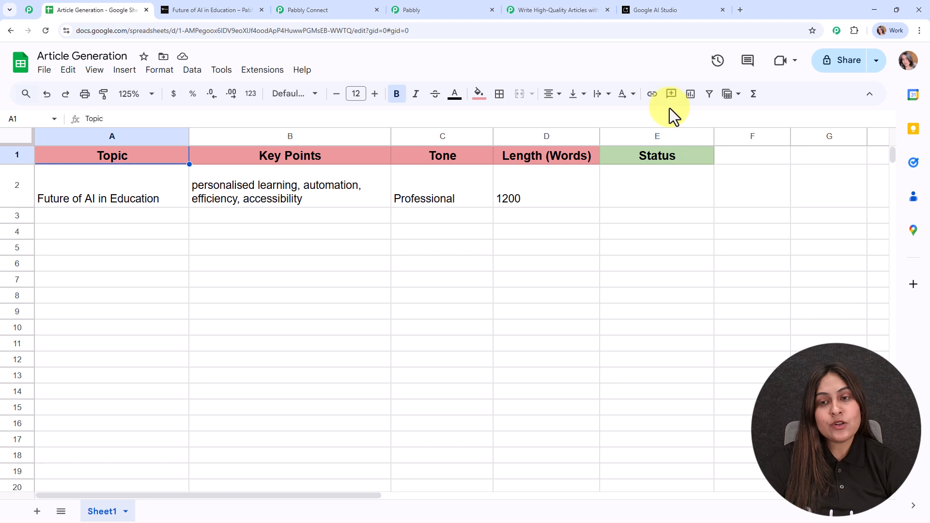
left_click(595, 11)
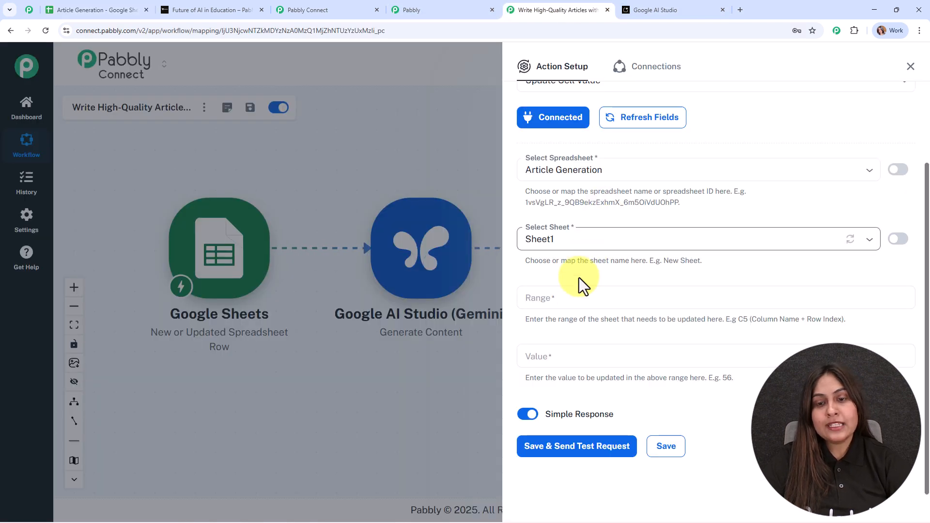
left_click(559, 298)
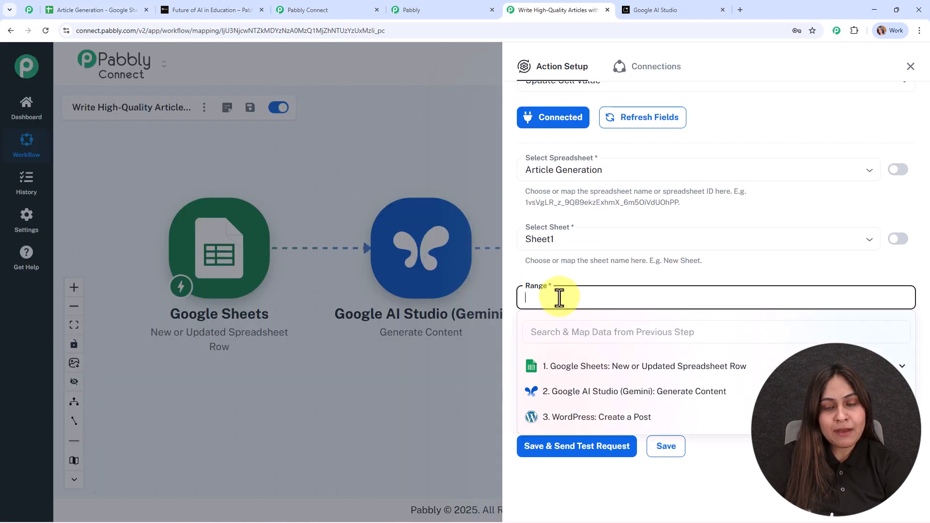
type("E")
left_click(576, 373)
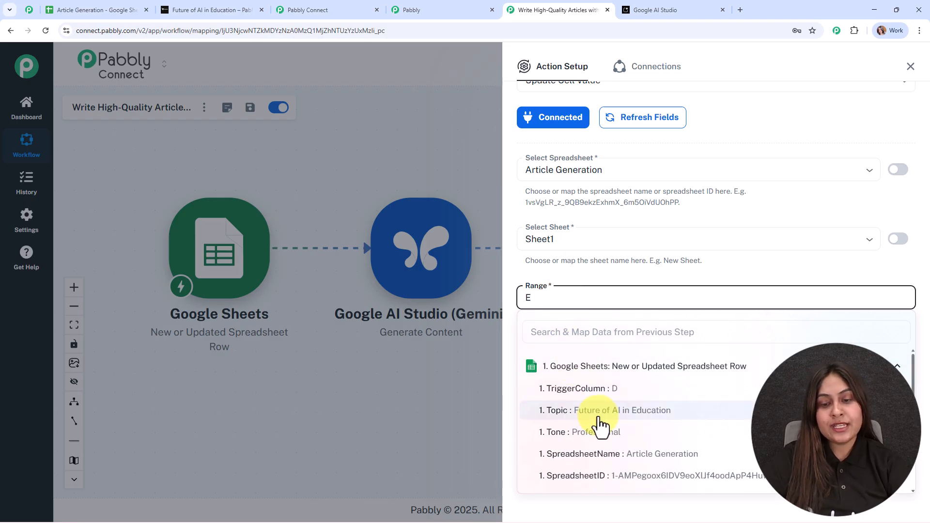
scroll(606, 426, "down", 1)
scroll(596, 450, "down", 4)
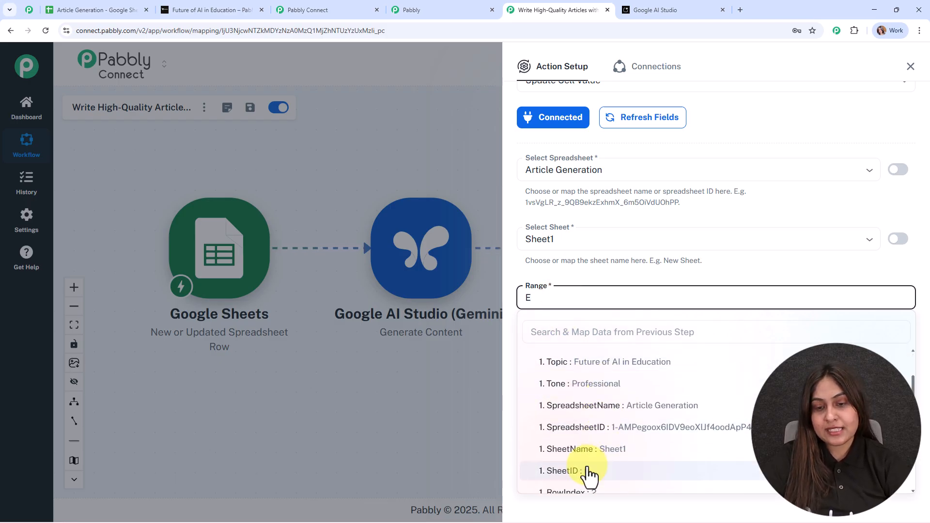
left_click(585, 403)
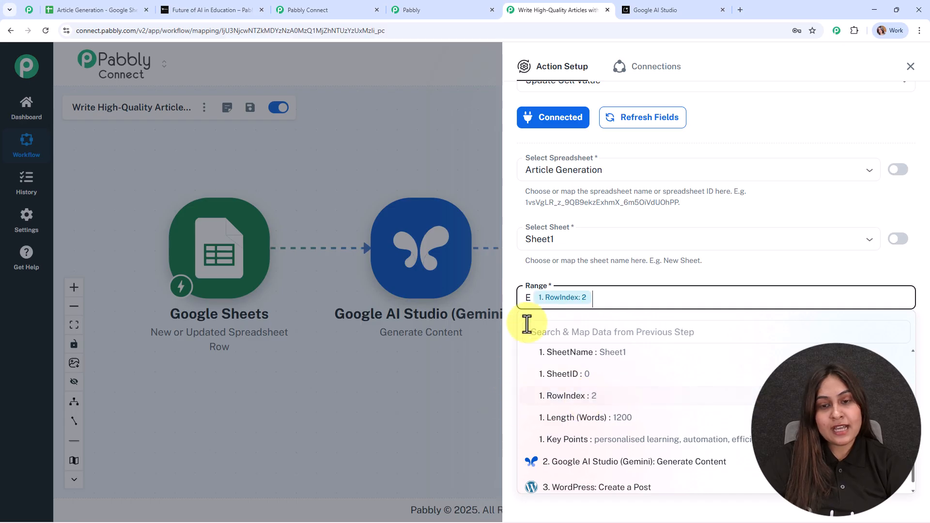
left_click(552, 281)
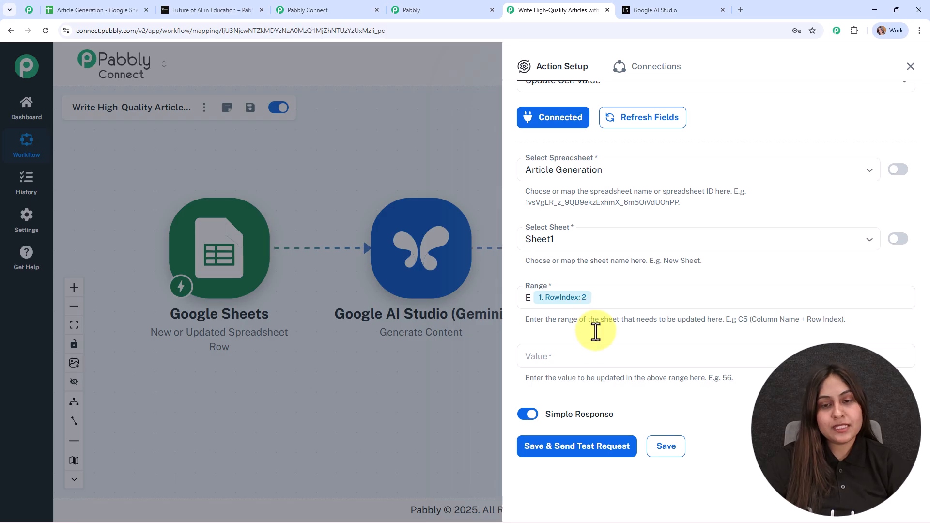
Set the cell's new value to Uploaded and save the Google Sheets action with a test request, closing its setup
left_click(584, 358)
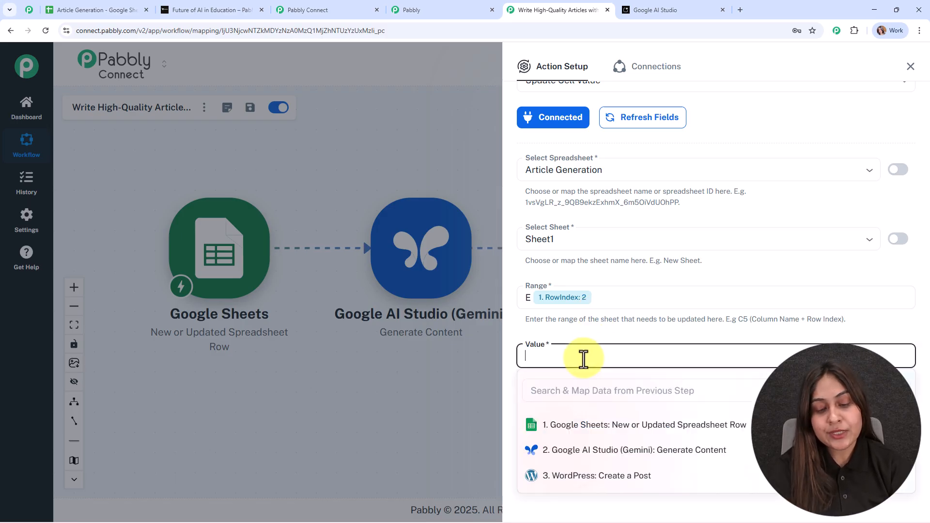
type("Uploaded")
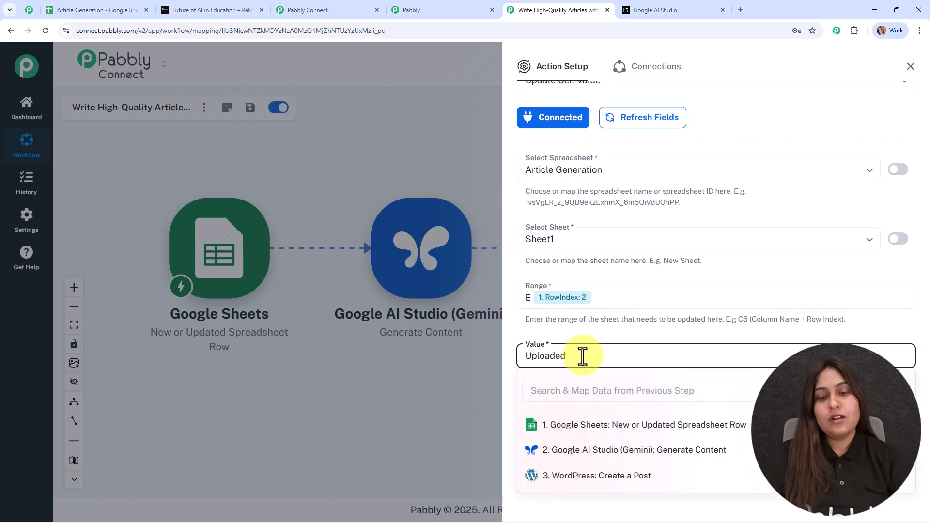
left_click(586, 333)
left_click(601, 447)
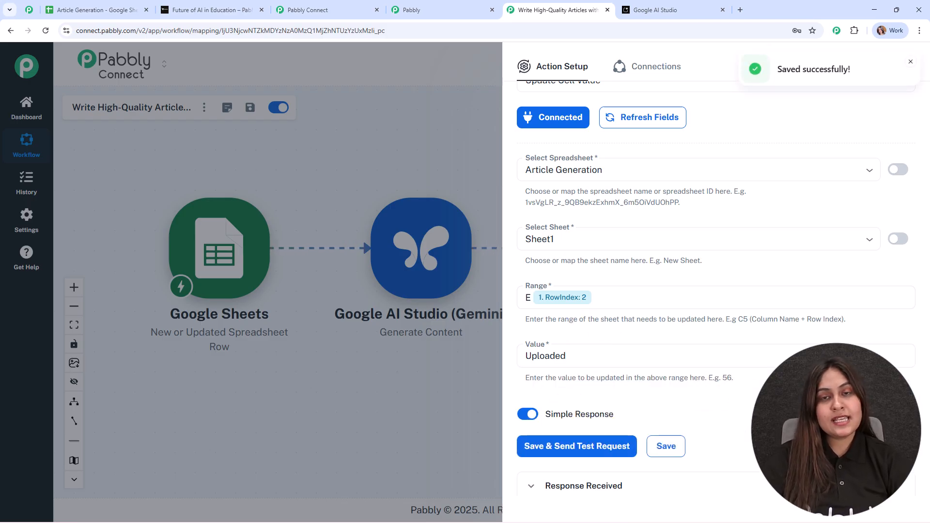
scroll(861, 332, "down", 5)
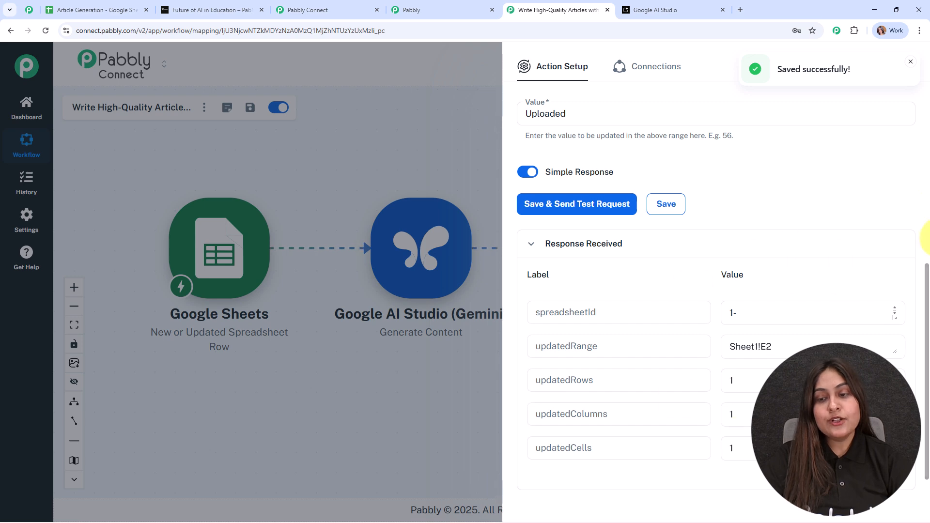
left_click(909, 63)
left_click(911, 65)
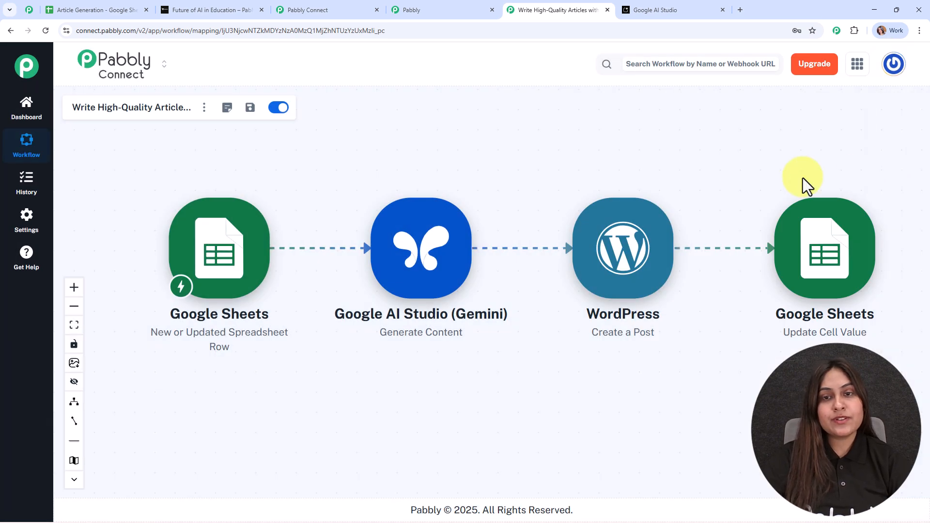
Check the article row's Status cell in the Article Generation spreadsheet and return to the Pabbly workflow
left_click_drag(558, 129, 547, 133)
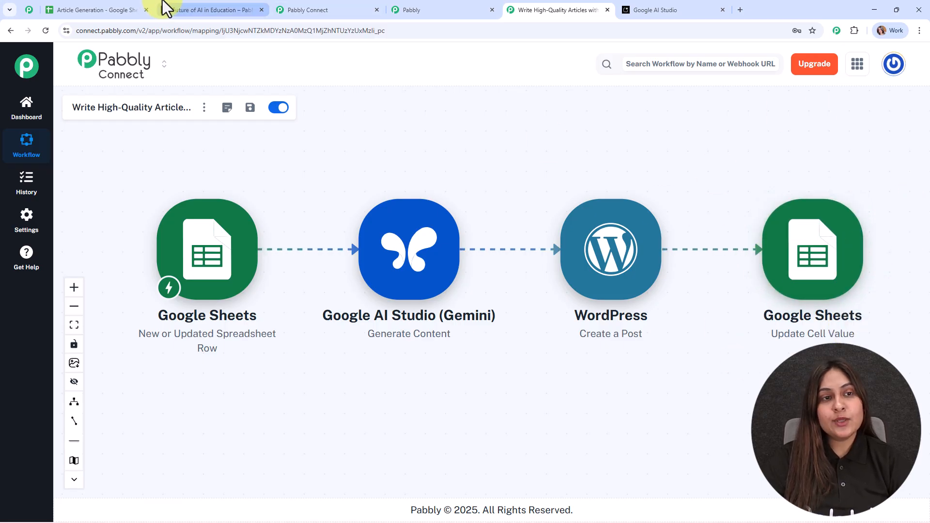
left_click(125, 9)
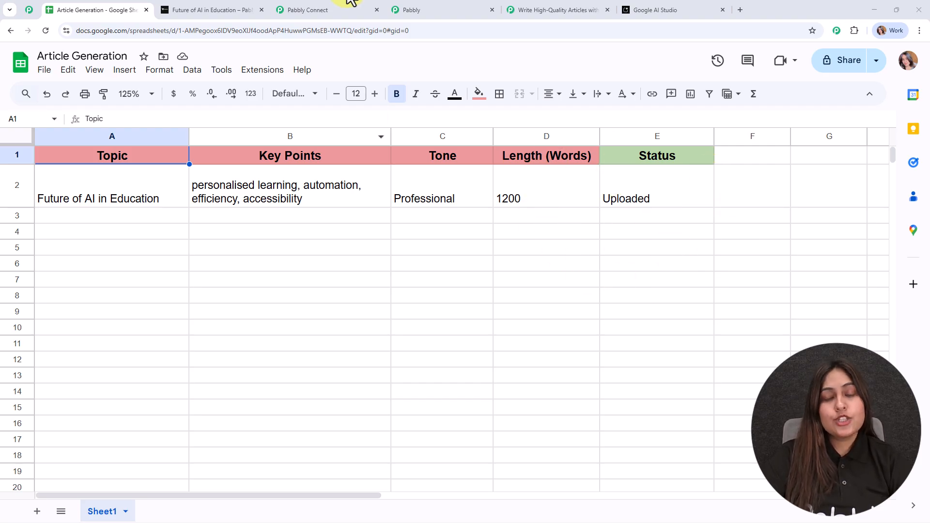
left_click(515, 8)
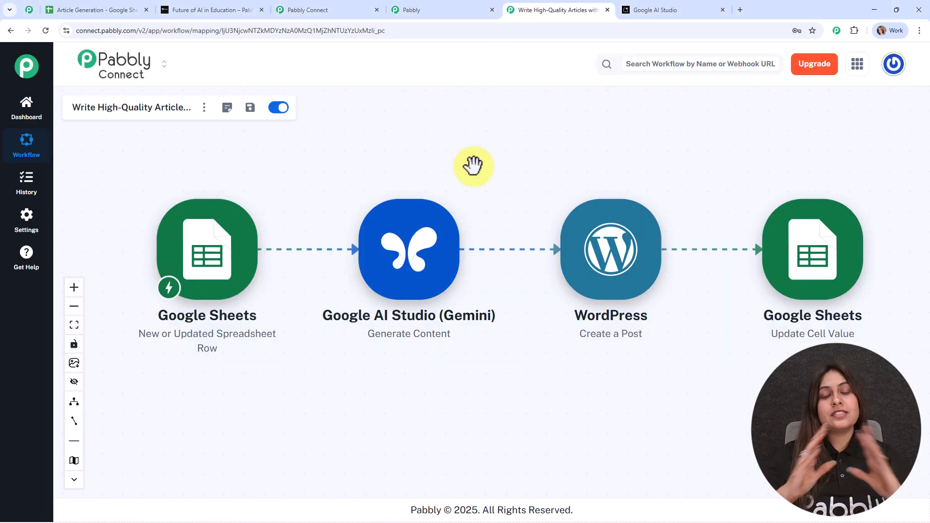